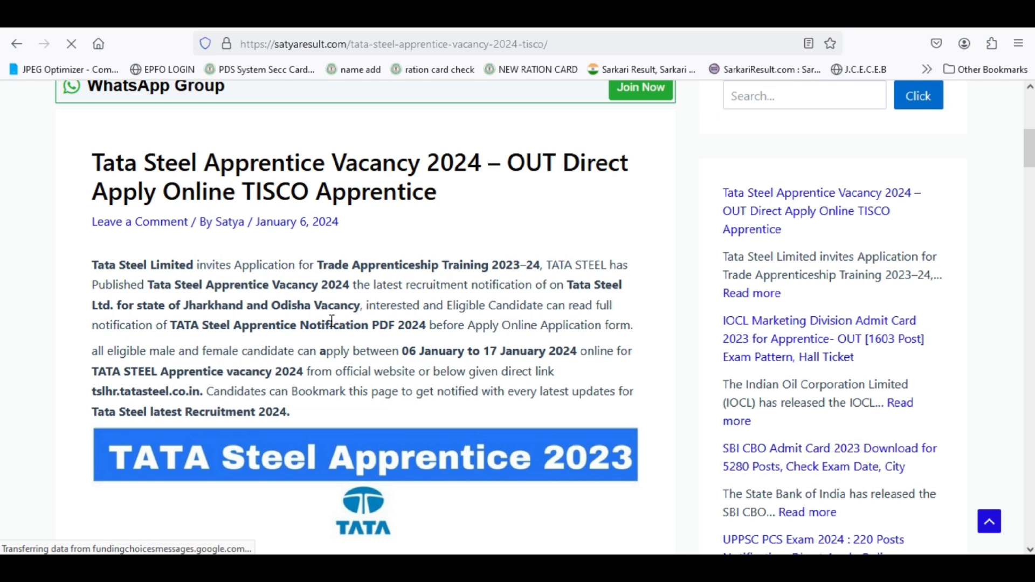
- Scroll through the article's Overview, Important Dates, Application Fees and Eligibility tables to How to Apply
scroll(331, 321, down, 10)
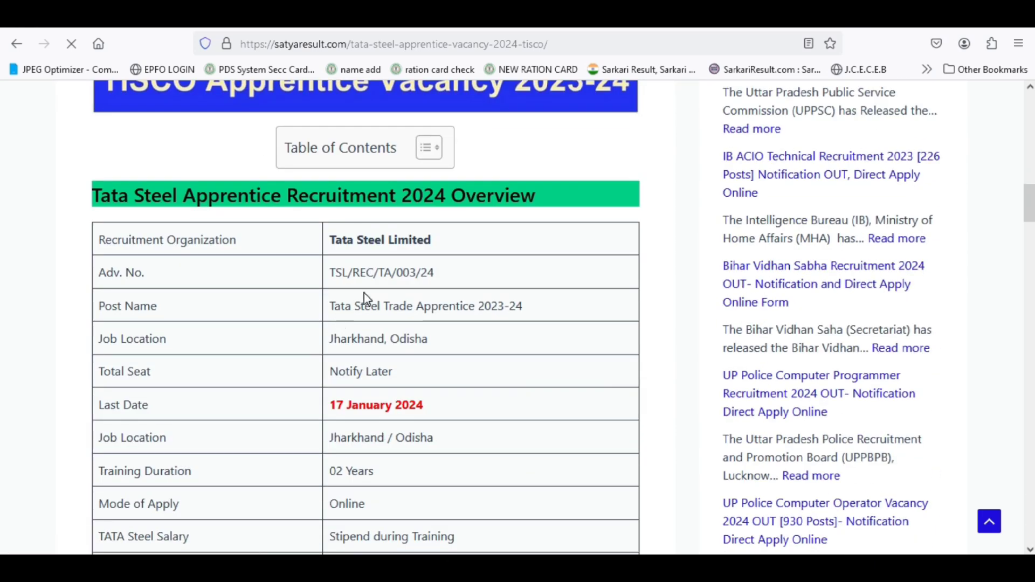
scroll(390, 344, down, 2)
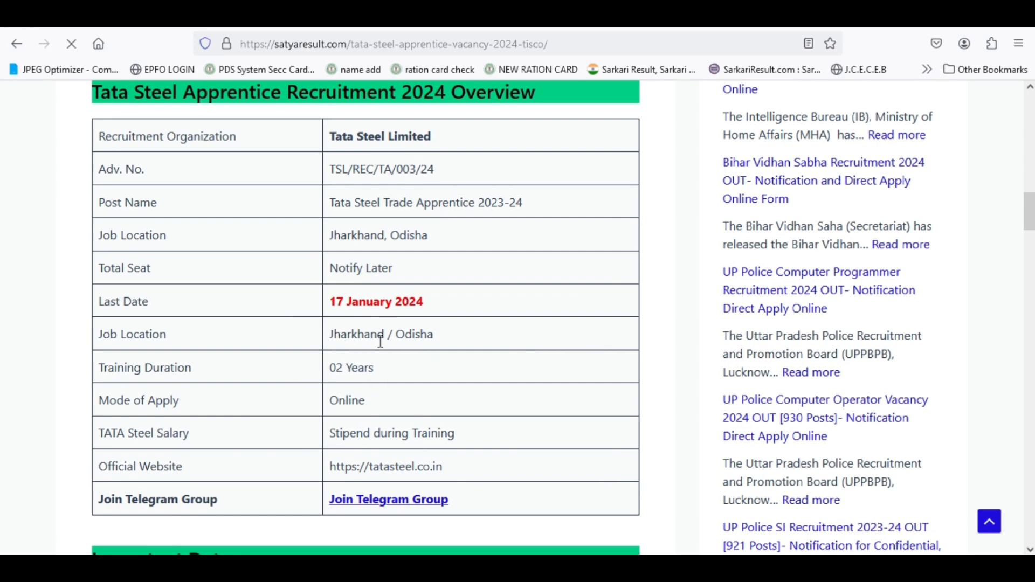
scroll(386, 347, down, 2)
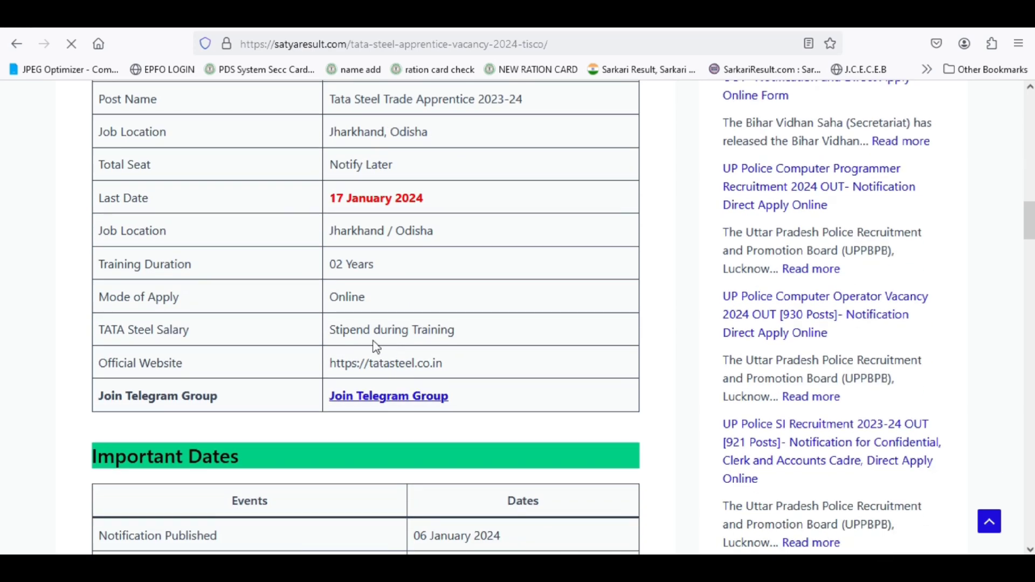
scroll(386, 347, down, 6)
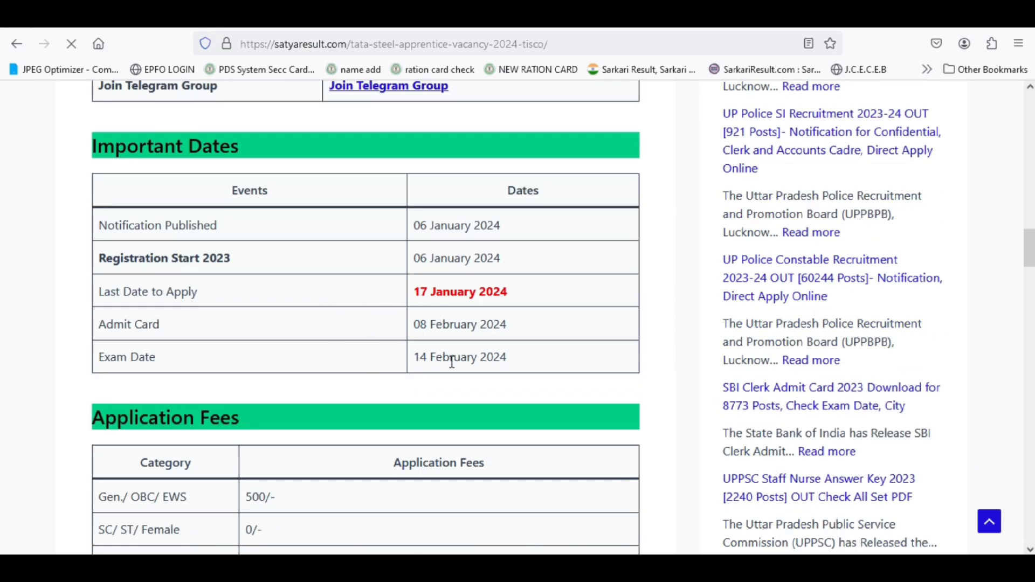
scroll(441, 288, down, 4)
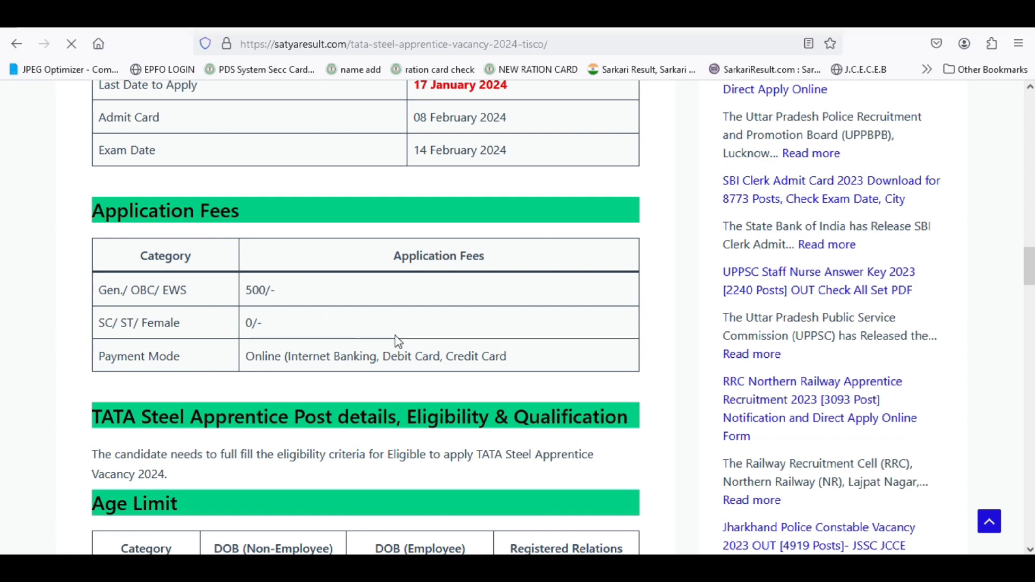
scroll(379, 334, down, 6)
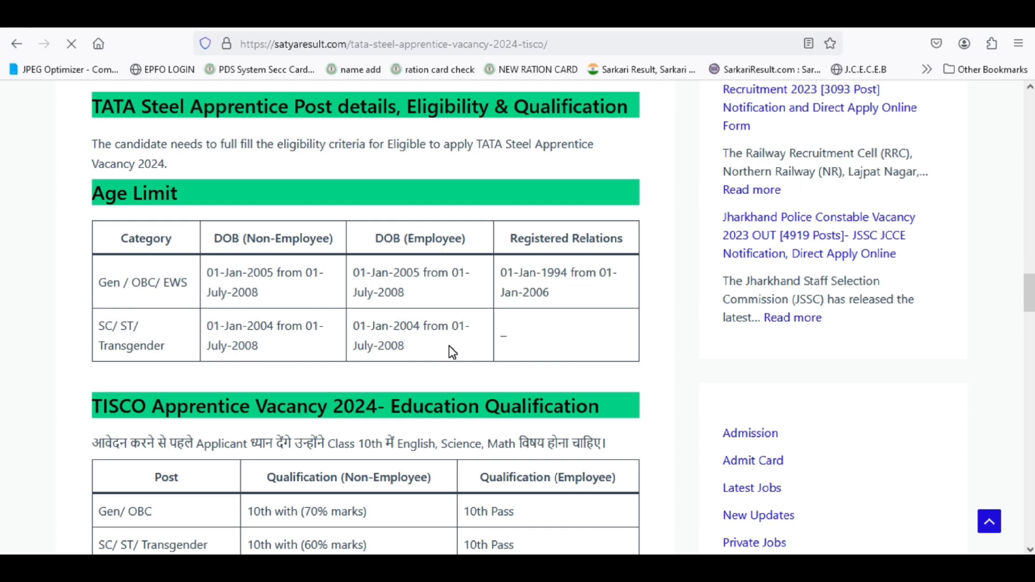
scroll(452, 351, down, 4)
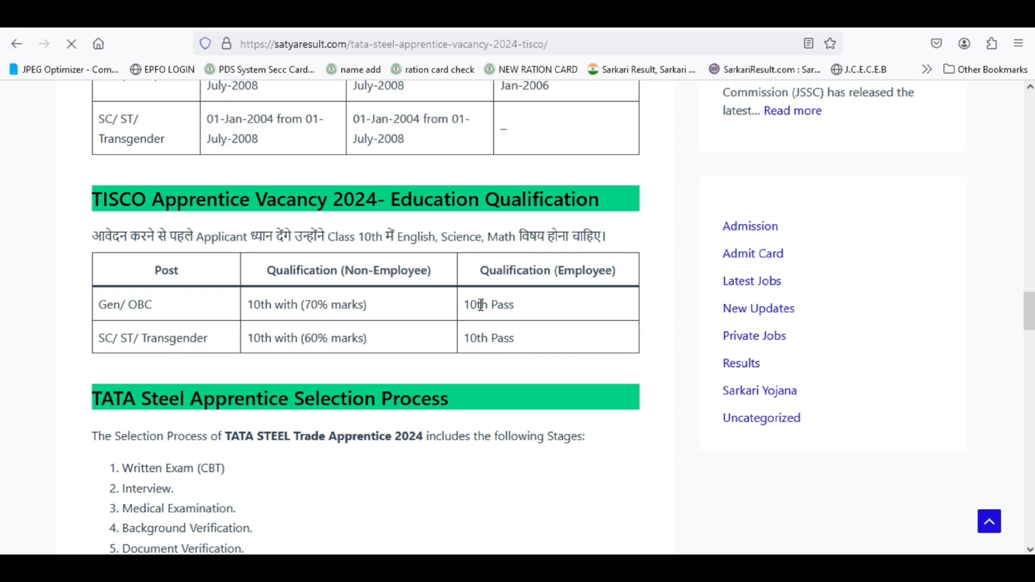
scroll(517, 334, down, 6)
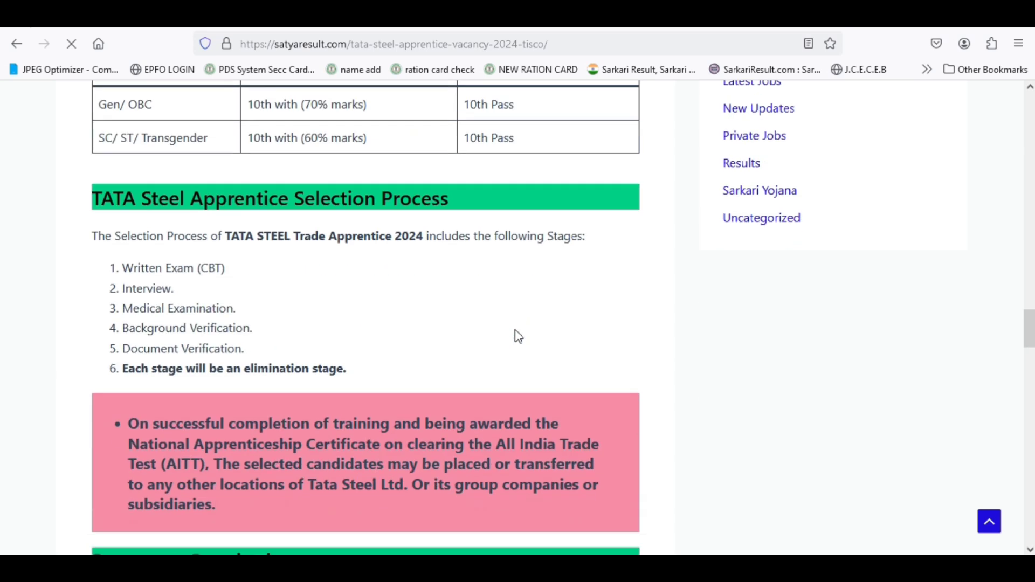
scroll(516, 330, down, 9)
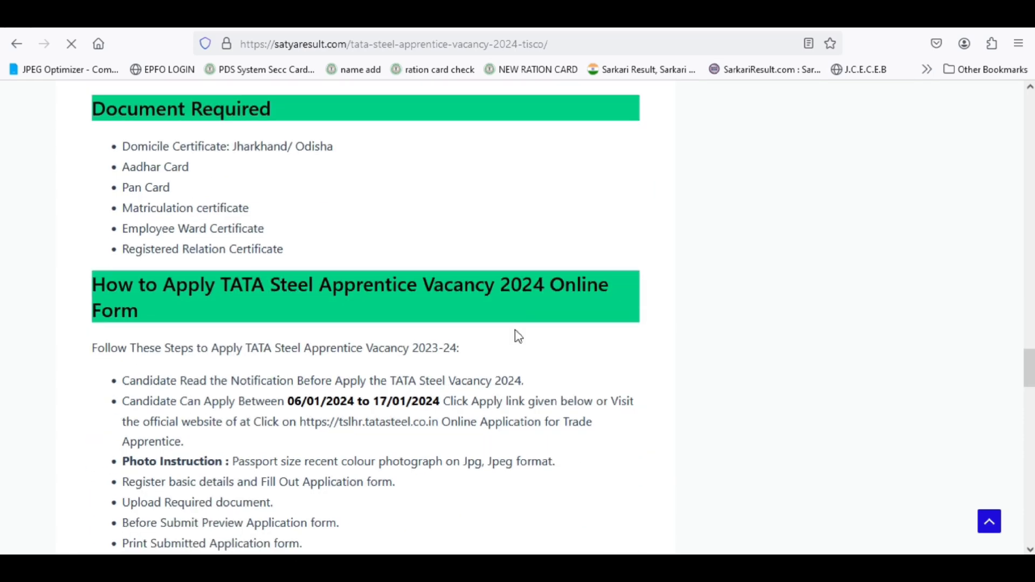
- Scroll down to the Important Links table showing the Apply Online link
scroll(516, 335, down, 2)
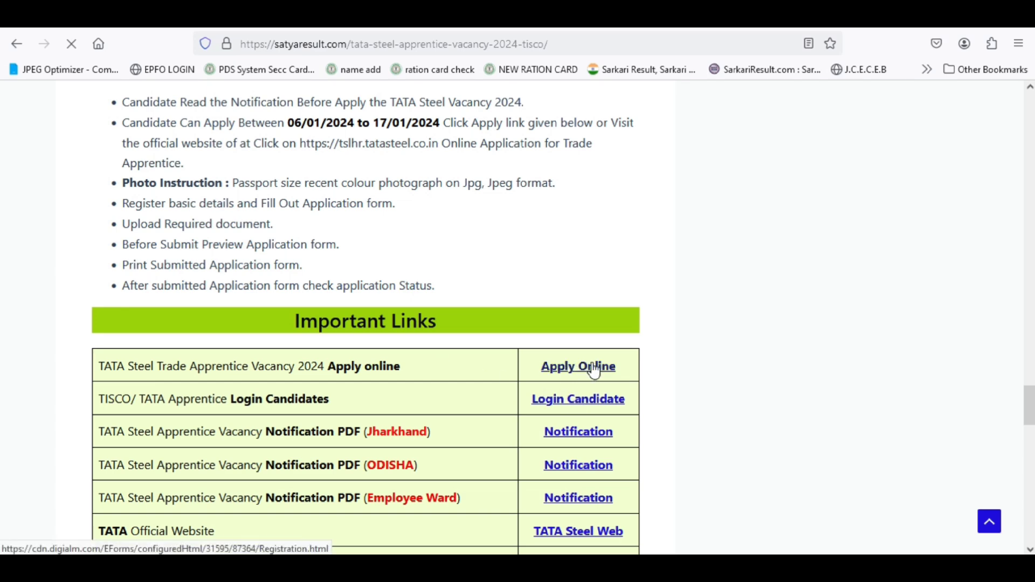
scroll(362, 438, down, 2)
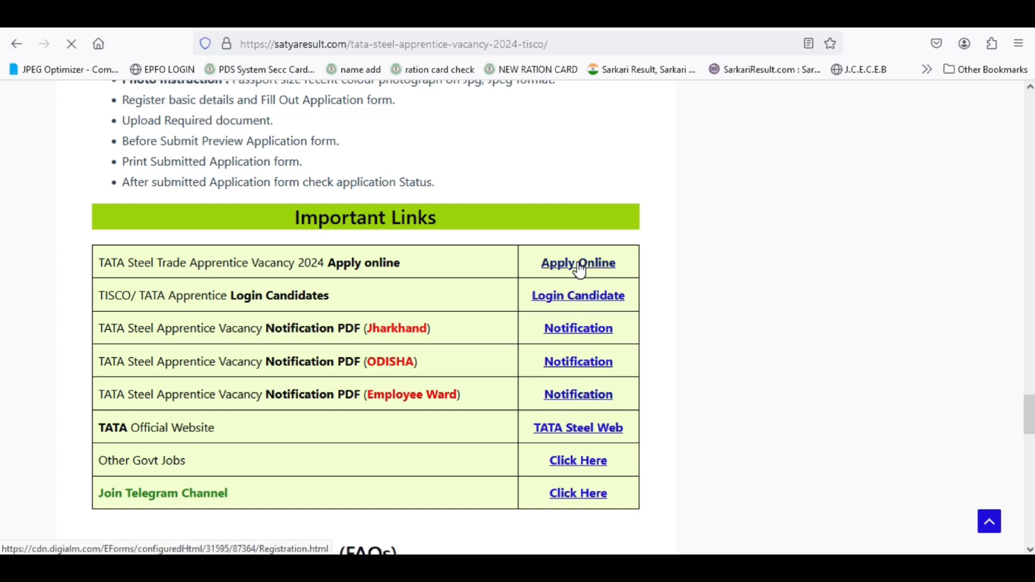
- Open the Apply Online registration page and close the Important Instructions and Privacy Notice popups
click(570, 270)
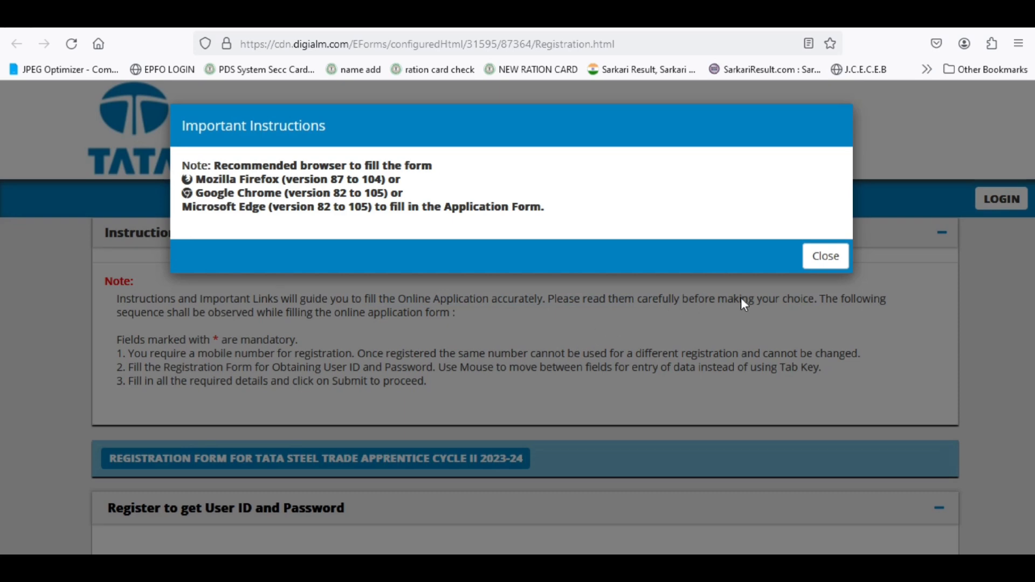
click(826, 256)
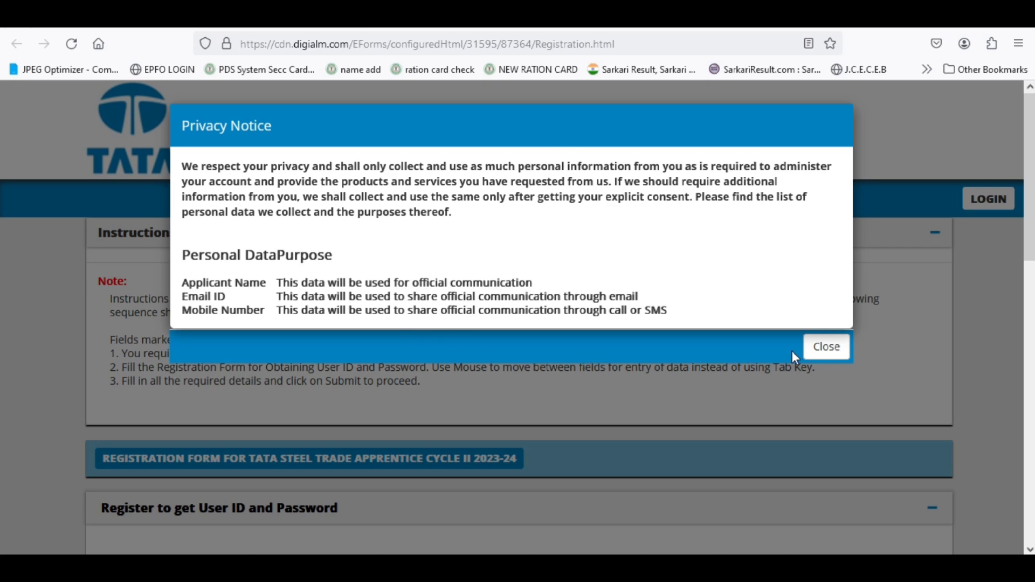
click(823, 351)
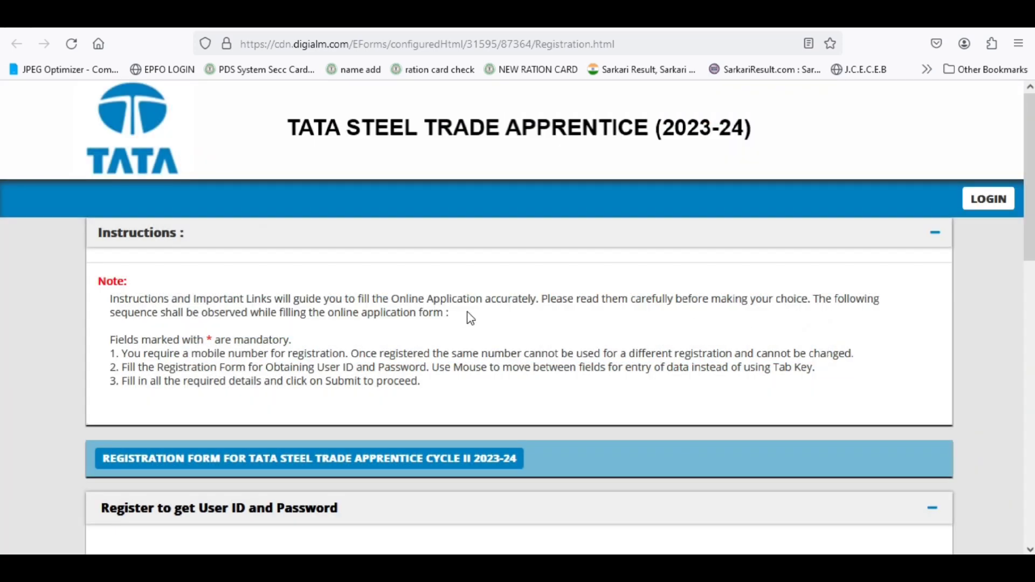
- Scroll to 'Register to get User ID and Password' and select the candidate name field
scroll(467, 319, down, 2)
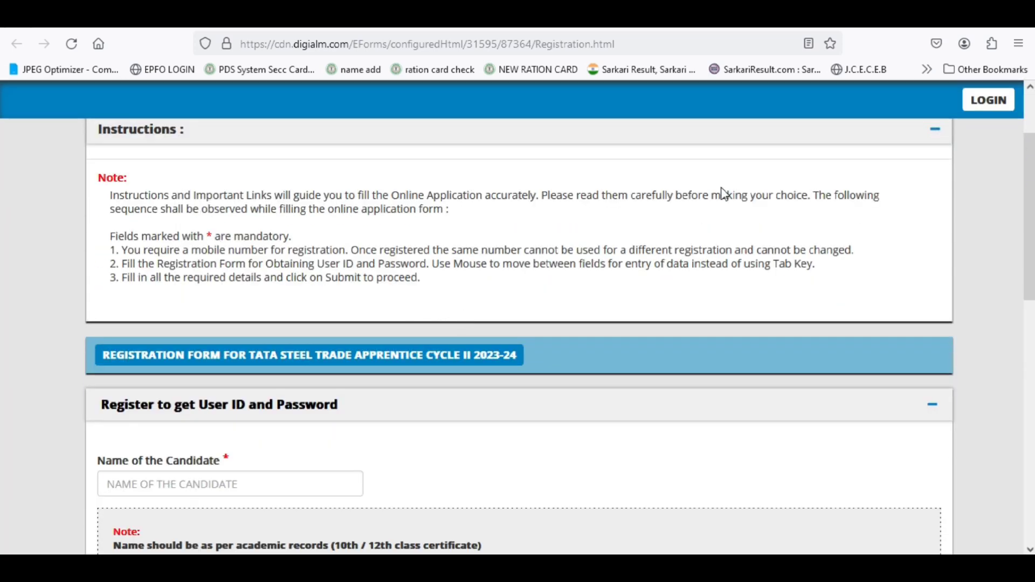
scroll(290, 280, down, 2)
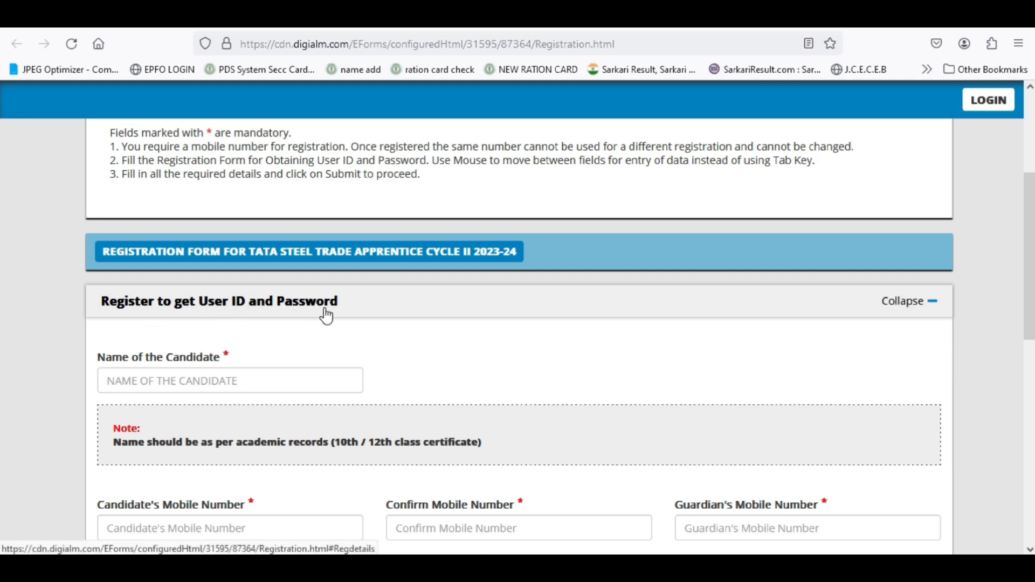
scroll(321, 319, down, 2)
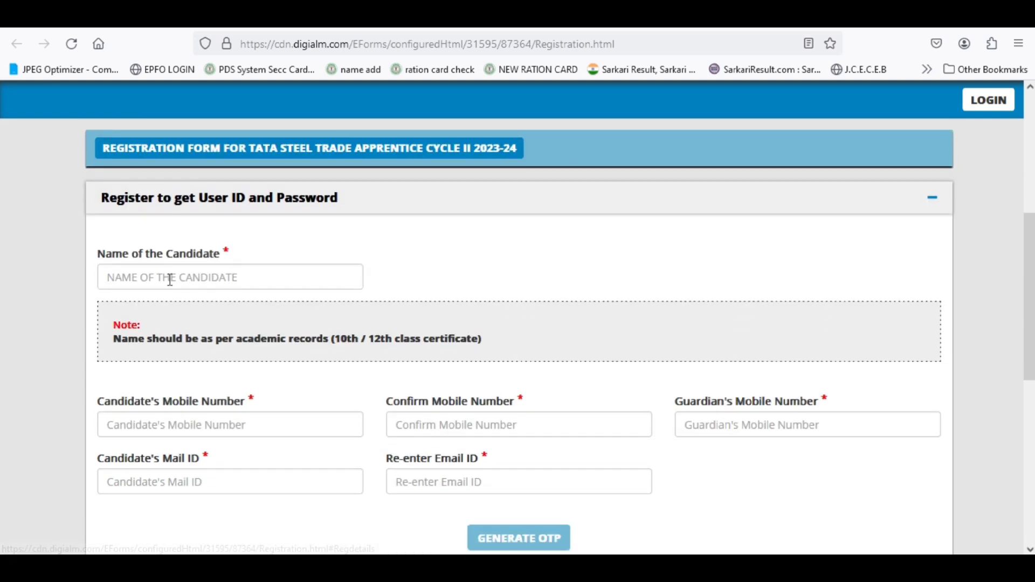
click(167, 277)
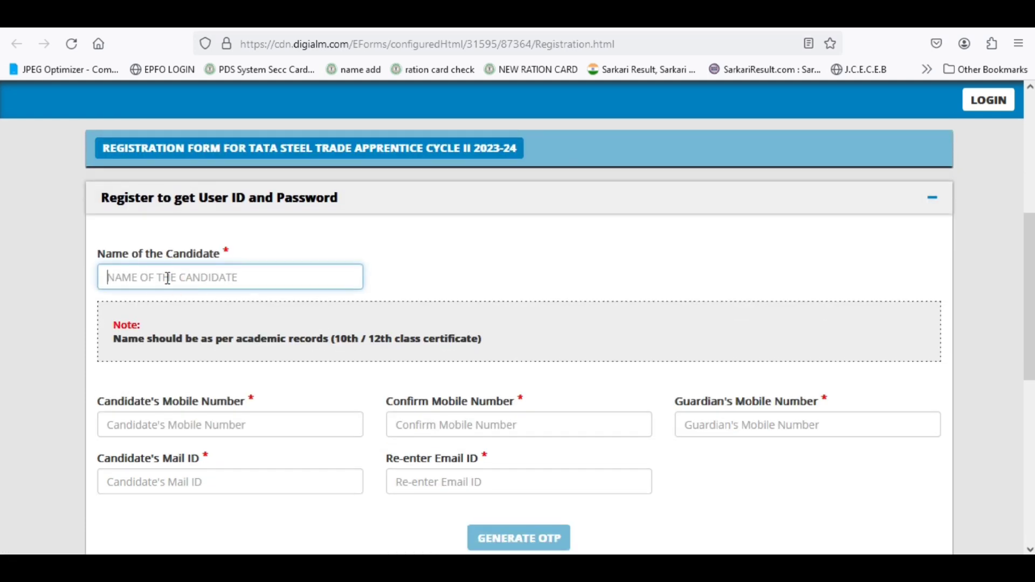
scroll(249, 282, down, 2)
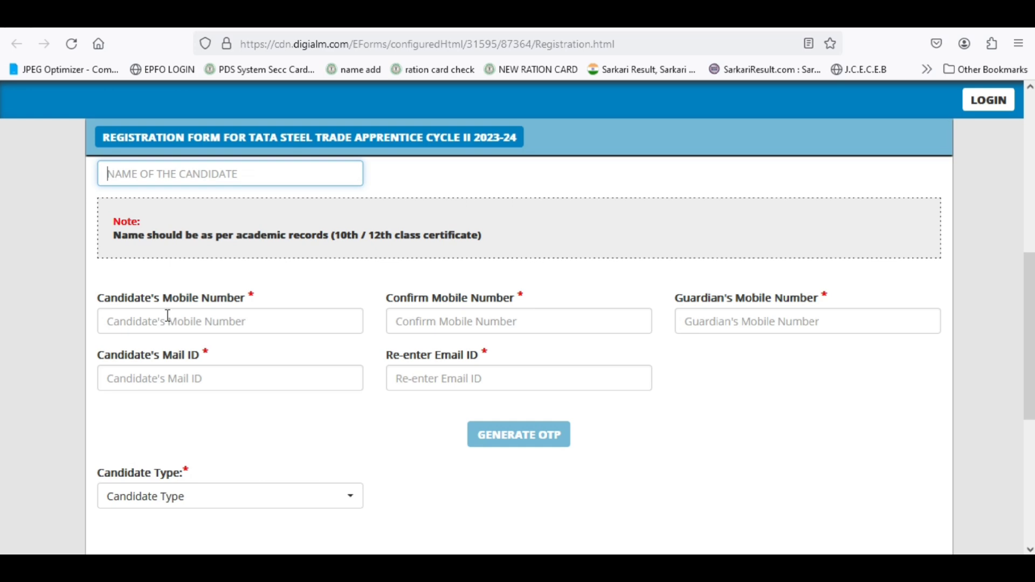
click(442, 322)
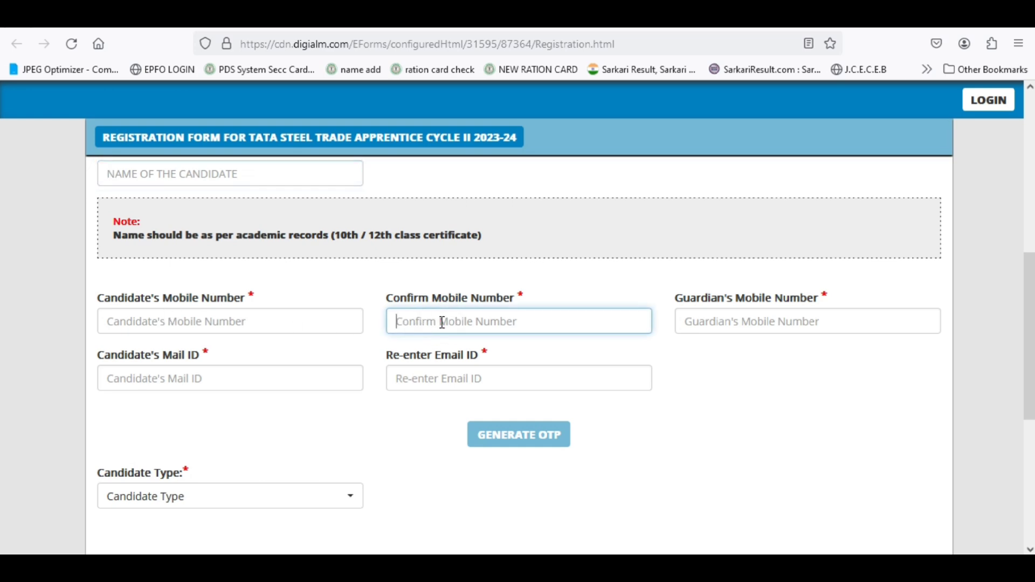
click(710, 322)
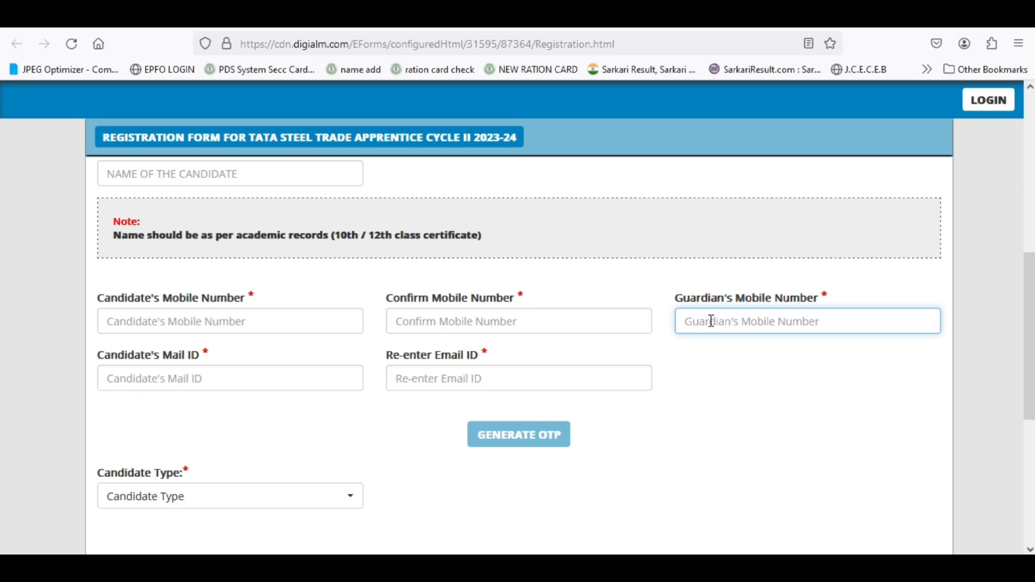
click(256, 172)
- Enter the candidate's name, mobile number, confirmation mobile number and guardian's mobile number
text(SAT)
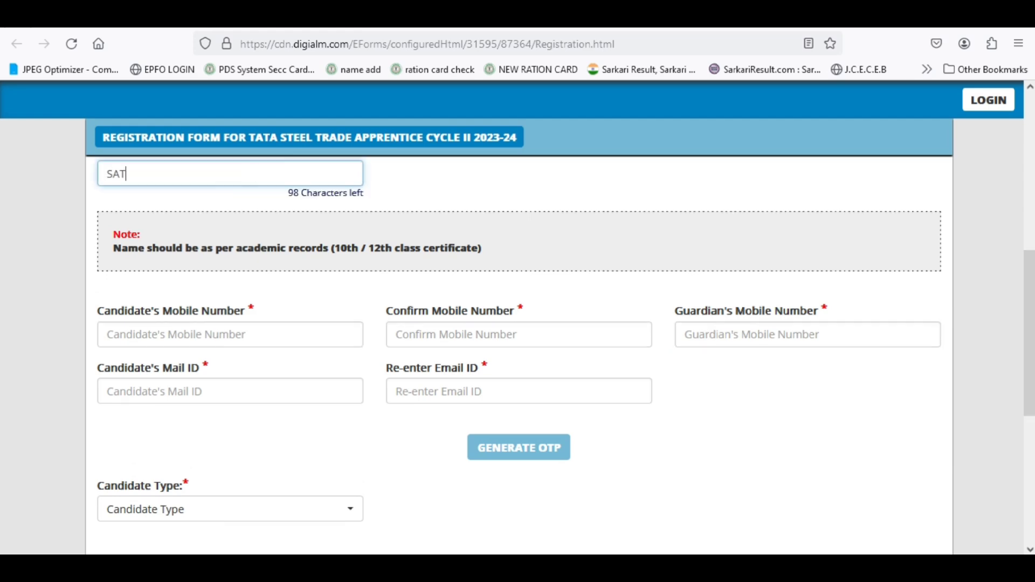
text(YA RESULT)
click(138, 337)
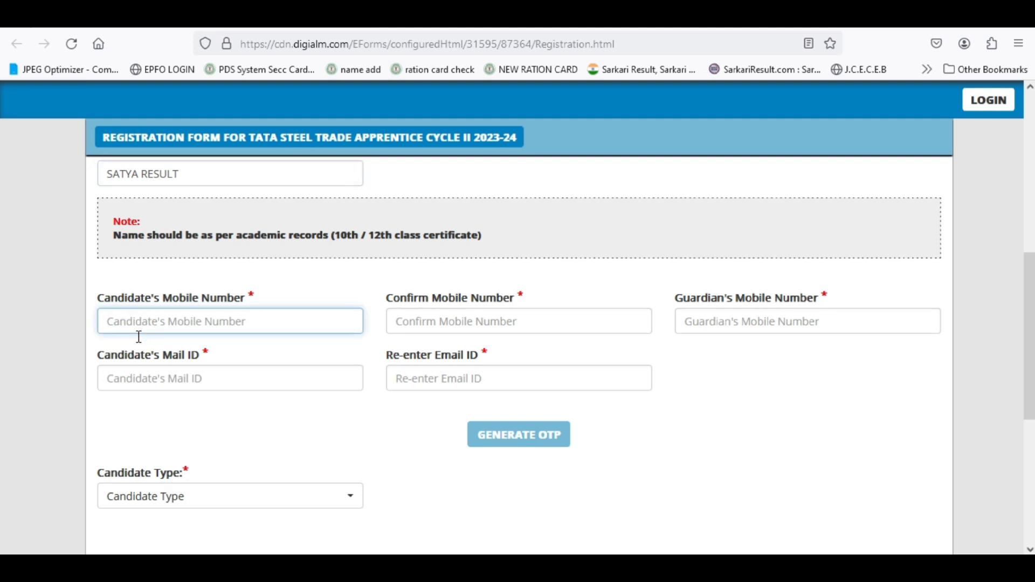
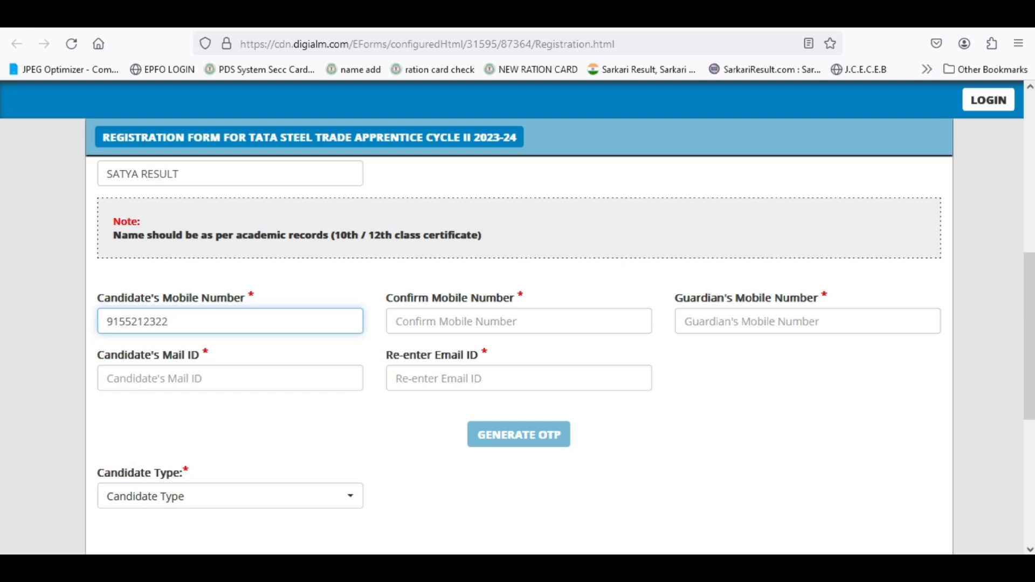
click(431, 330)
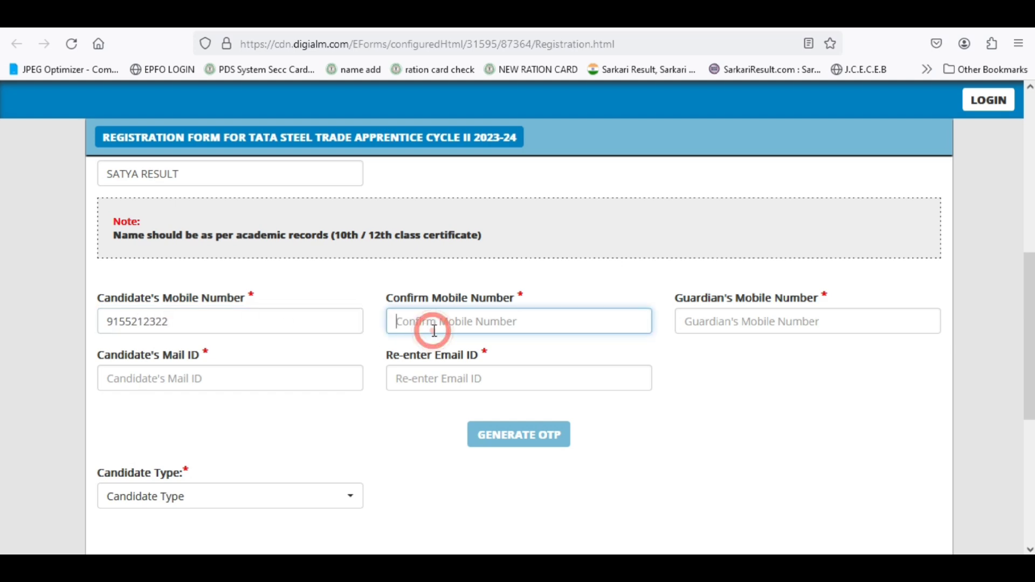
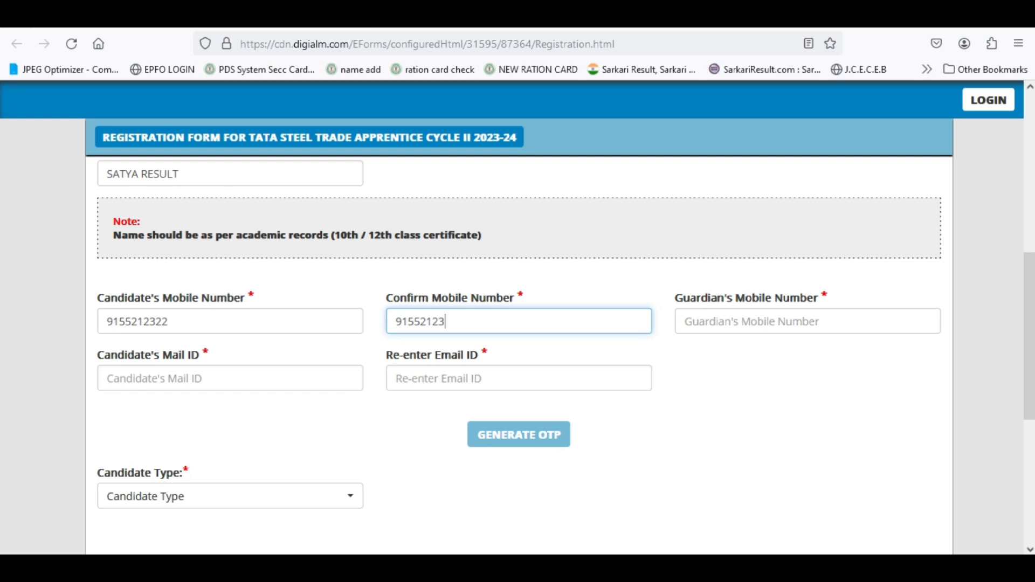
click(734, 318)
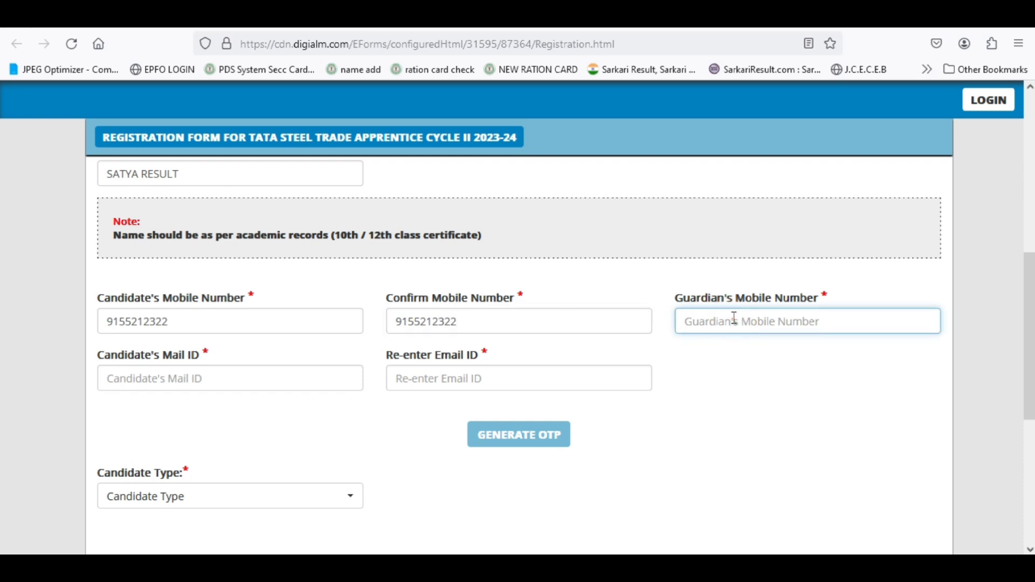
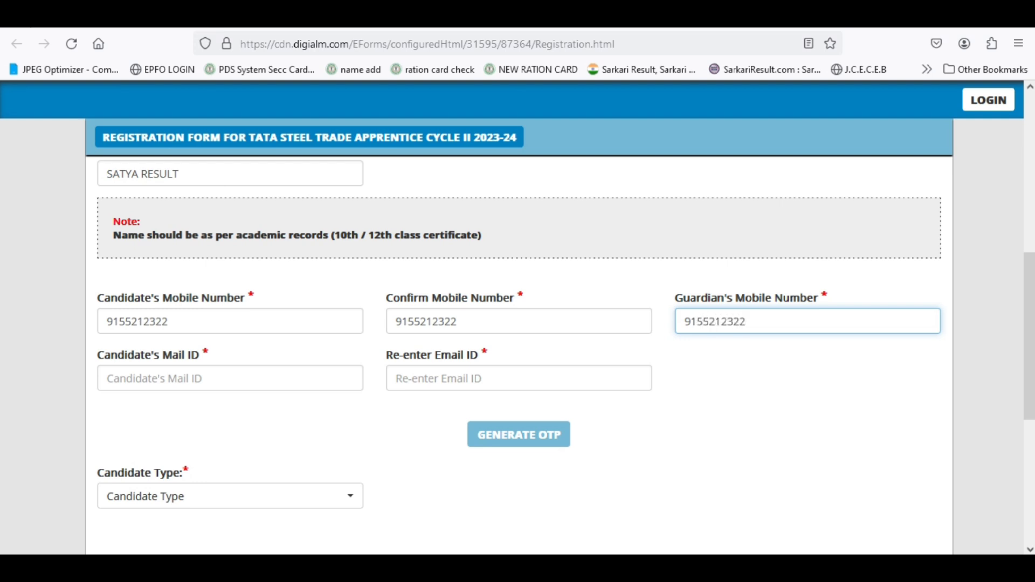
- Enter the candidate's e-mail address in both Mail ID and Re-enter Email ID fields
click(192, 381)
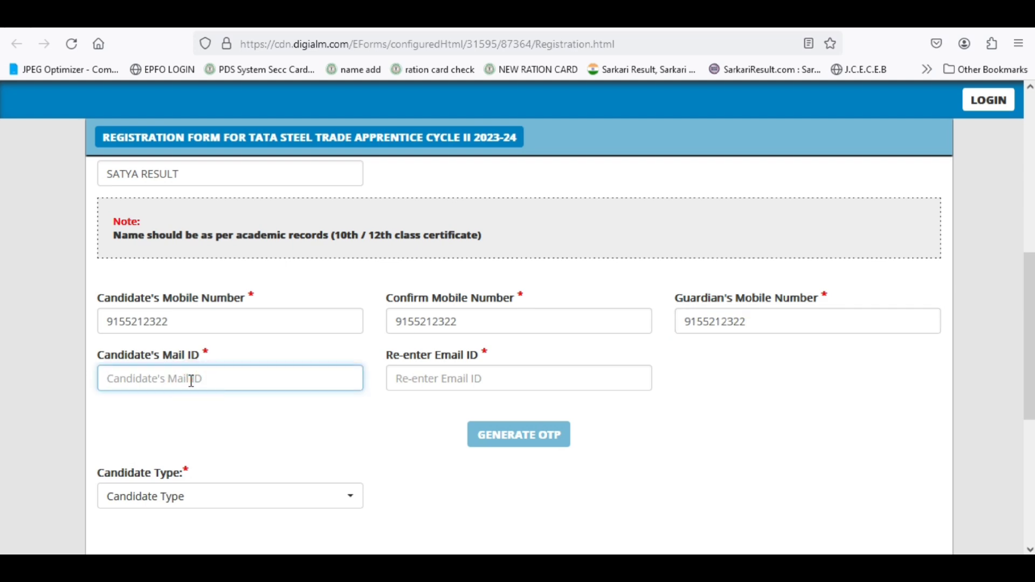
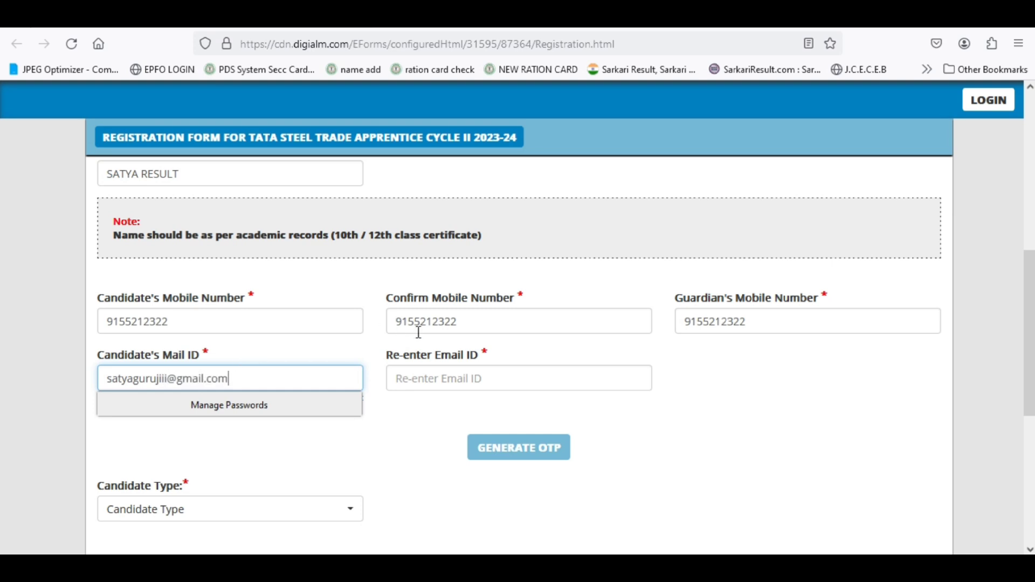
click(431, 377)
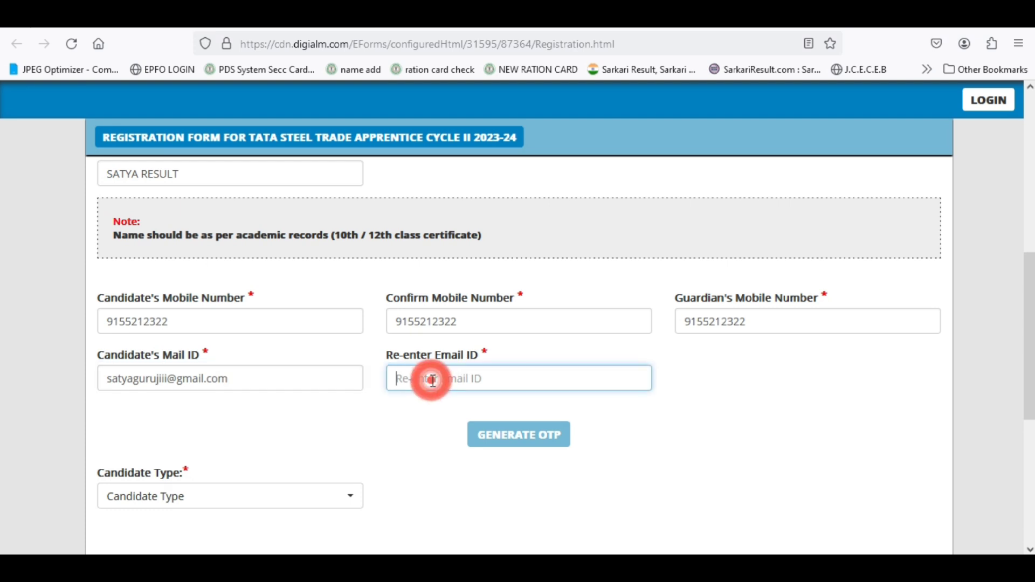
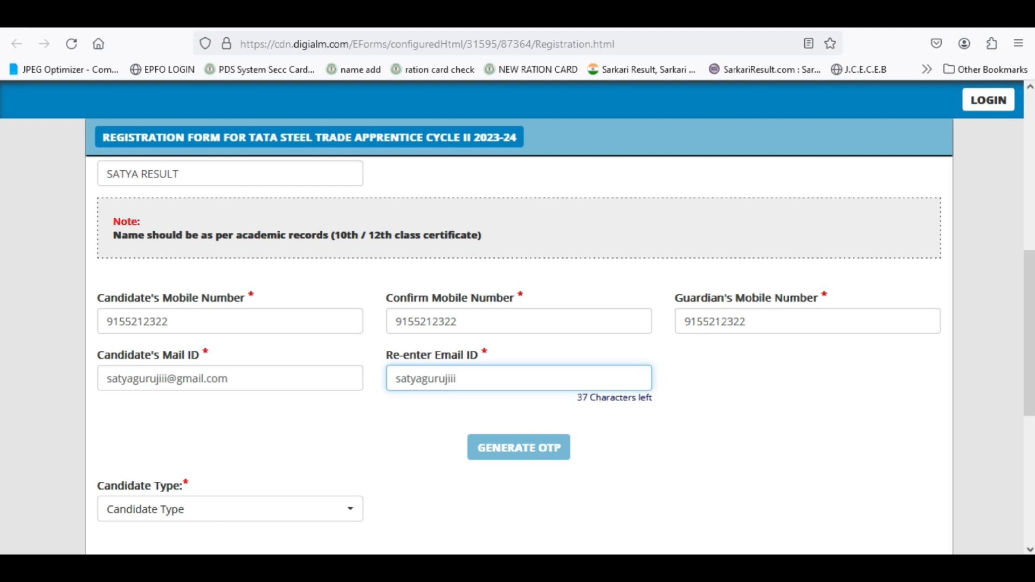
click(433, 412)
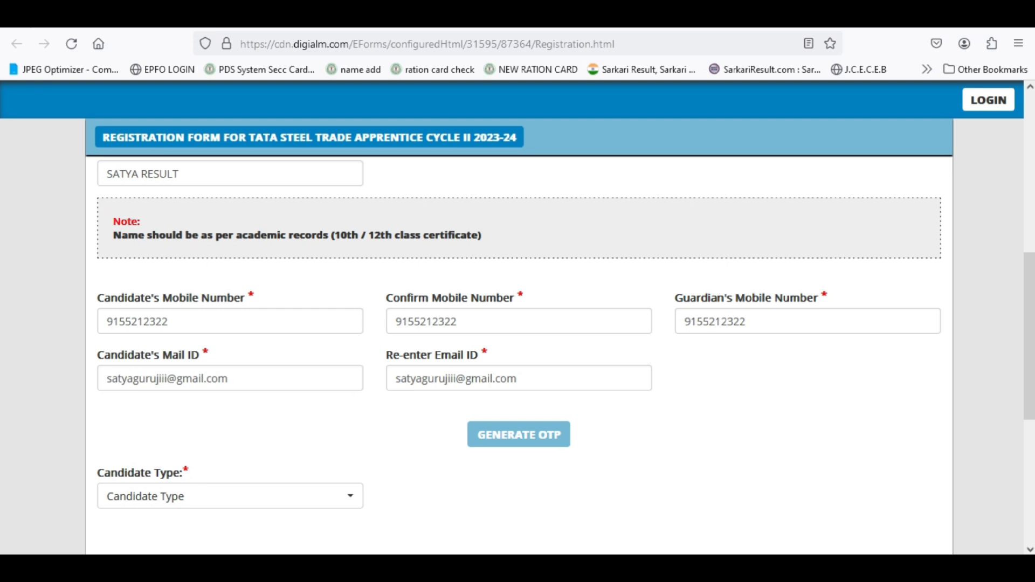
- Generate an e-mail OTP by solving and submitting the captcha, then acknowledge the sent notice
click(519, 441)
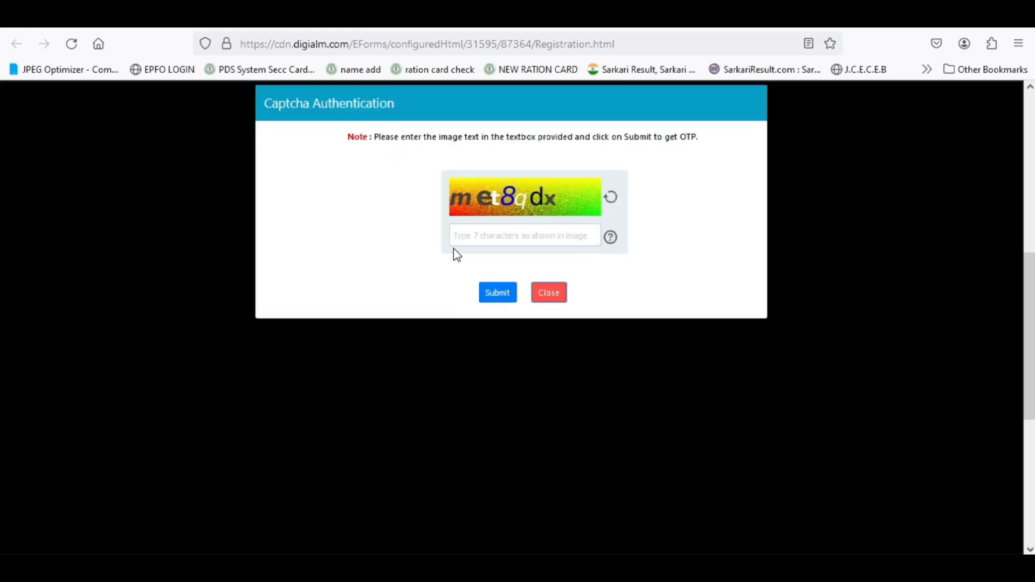
click(476, 242)
text(met8)
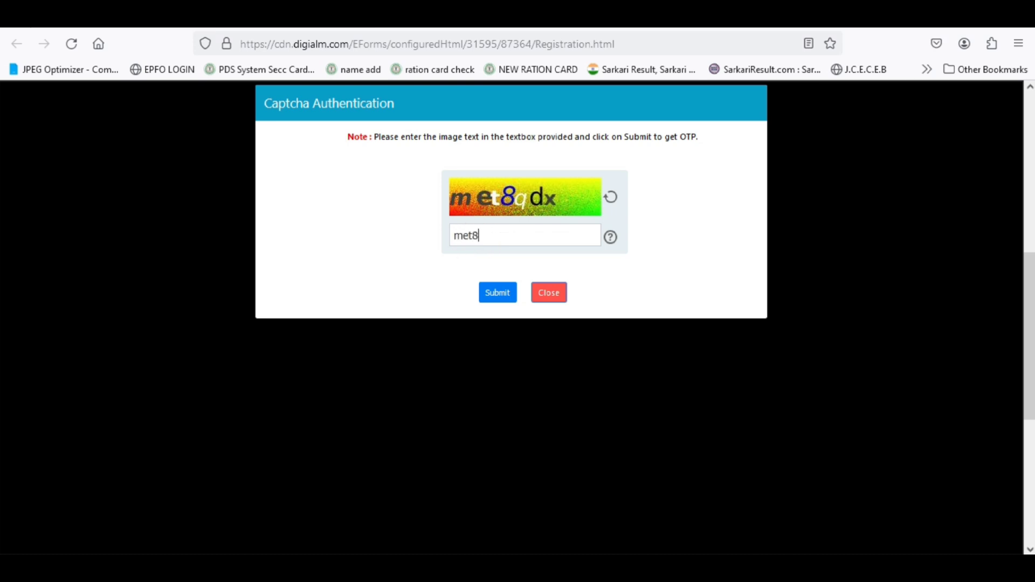
text(qdx)
click(497, 296)
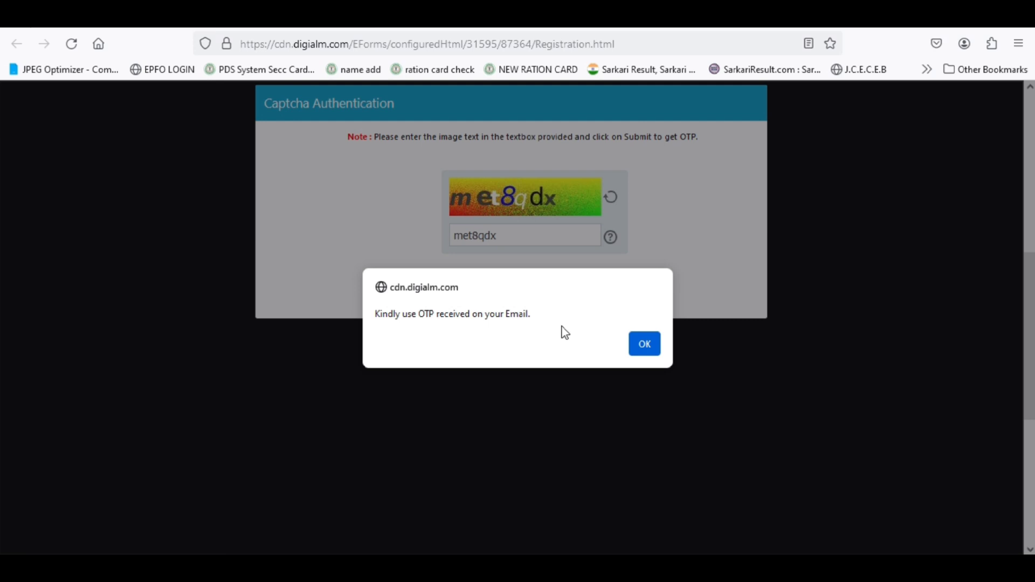
click(646, 347)
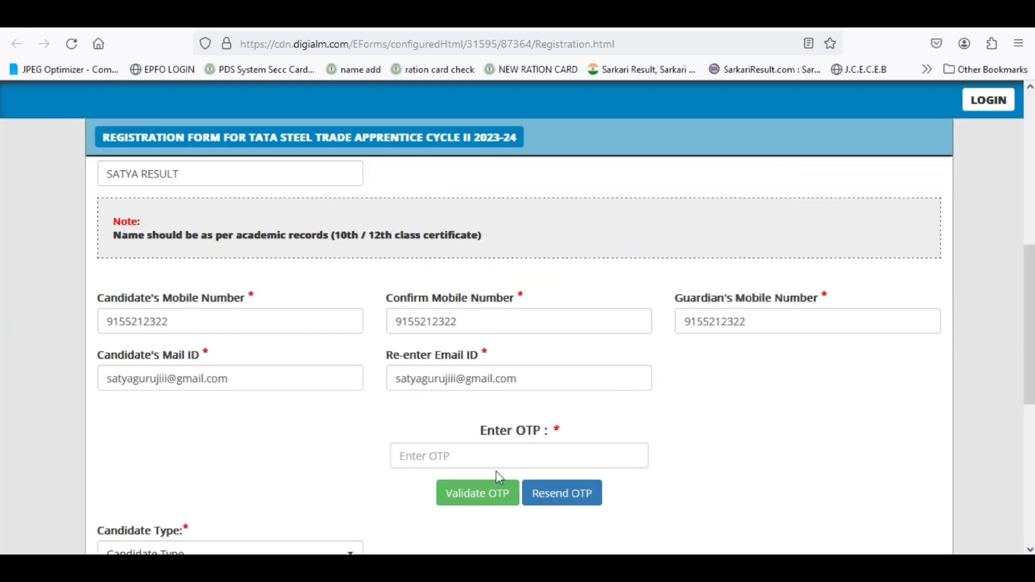
- Dismiss the autofill suggestions on the OTP field and expand the Candidate Type dropdown
click(481, 451)
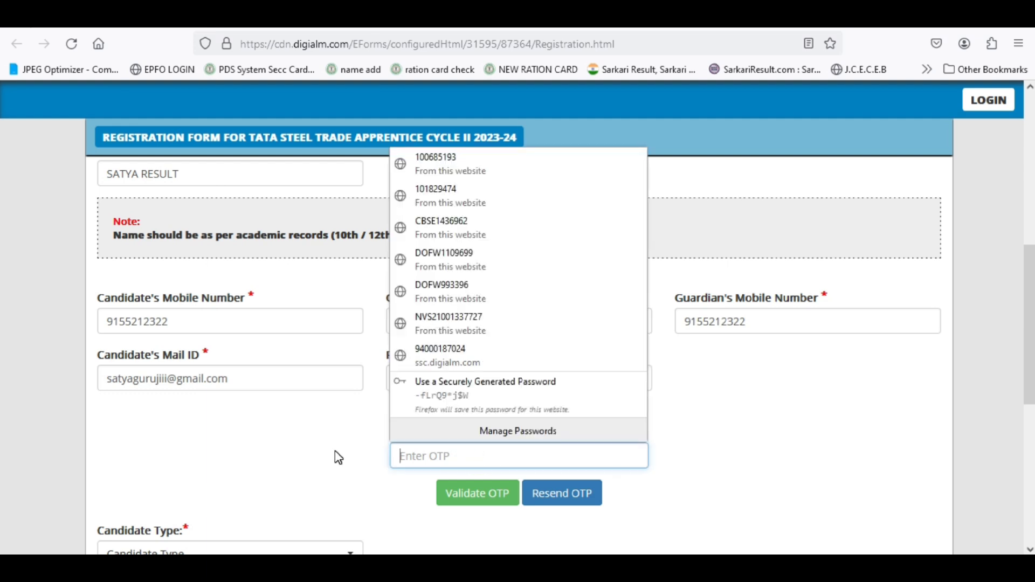
click(423, 452)
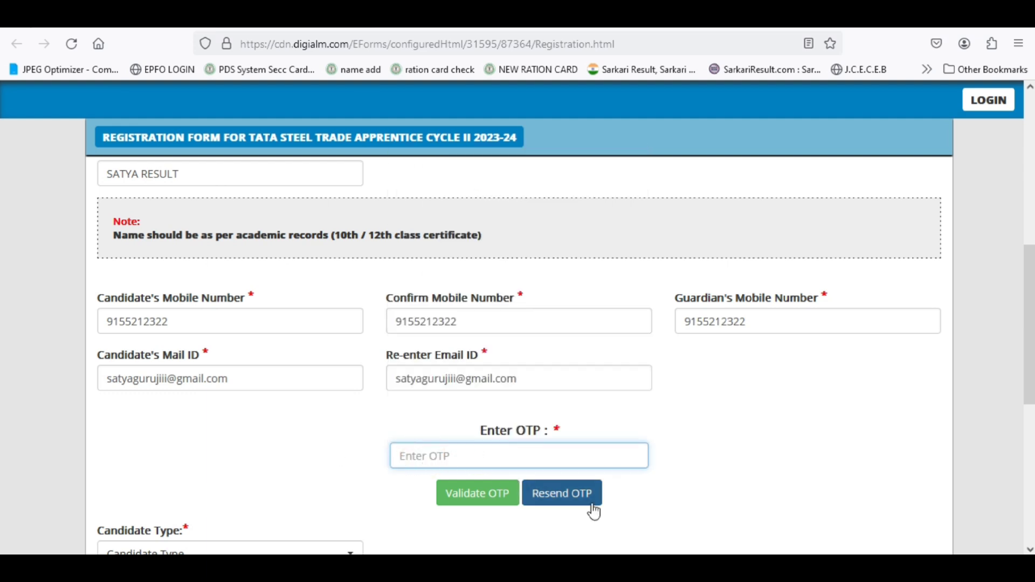
scroll(682, 519, down, 3)
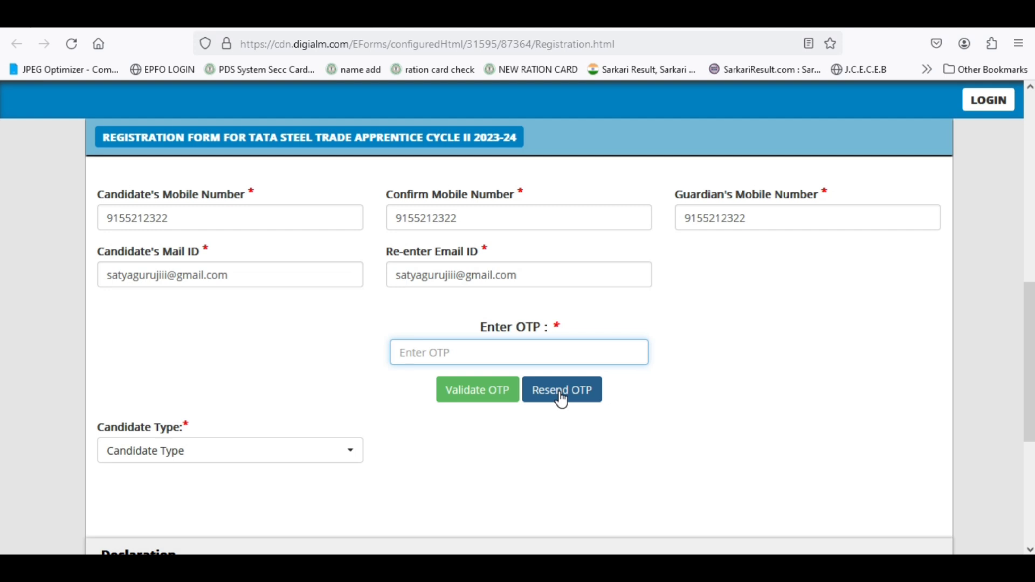
click(149, 460)
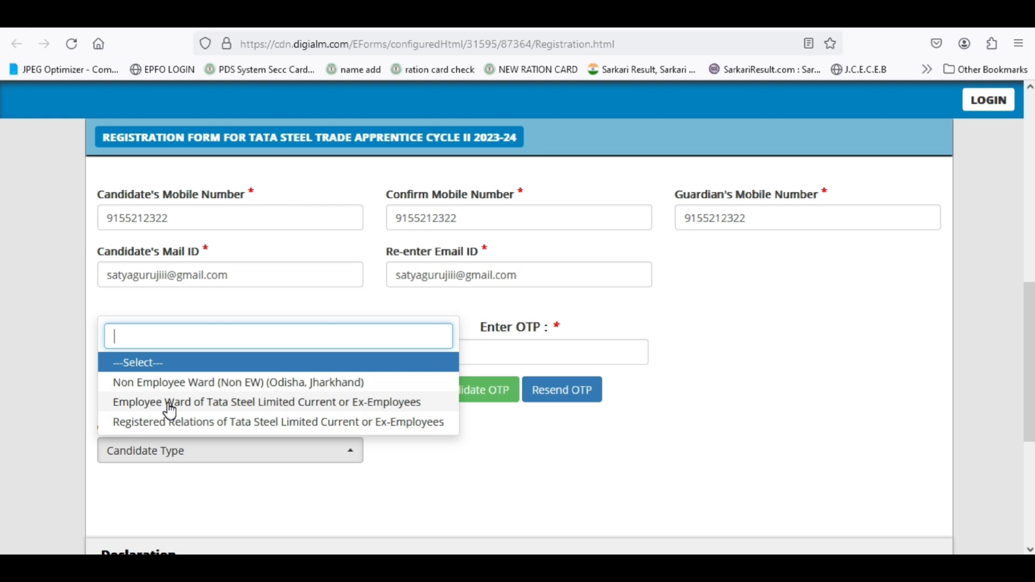
- Choose Non Employee Ward (Non EW) (Odisha, Jharkhand) as Candidate Type and return to the OTP field
click(234, 385)
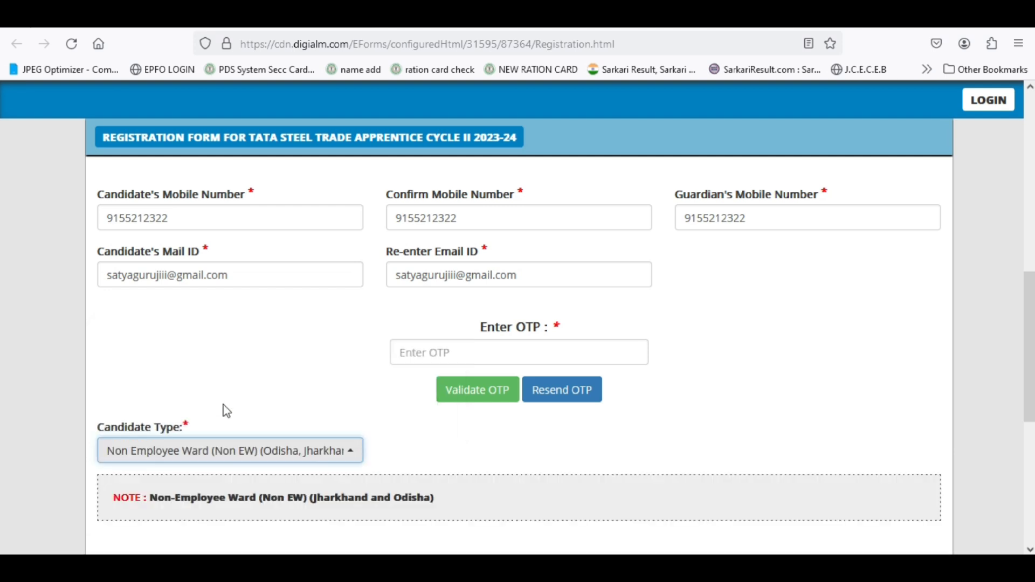
click(208, 459)
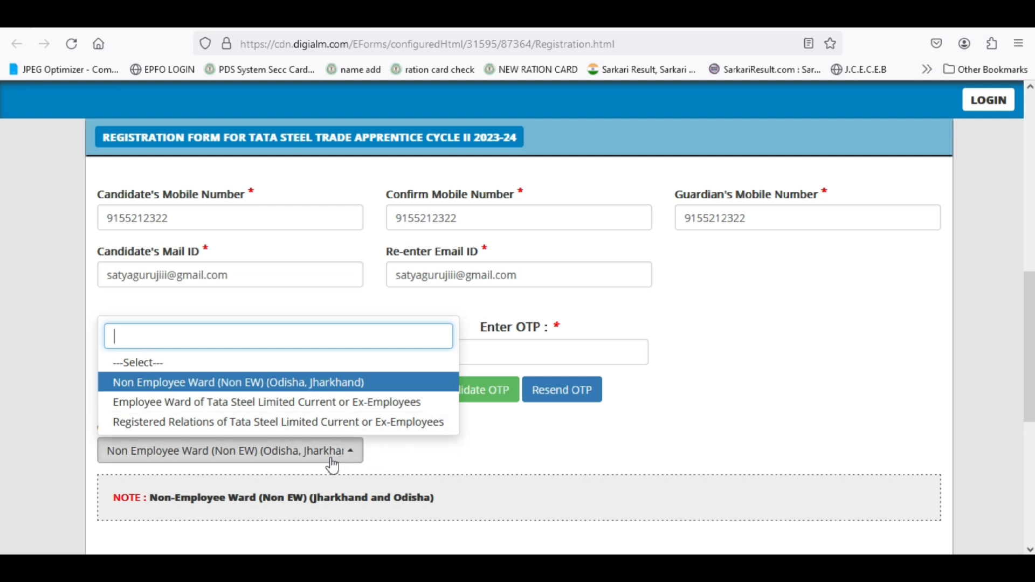
click(399, 464)
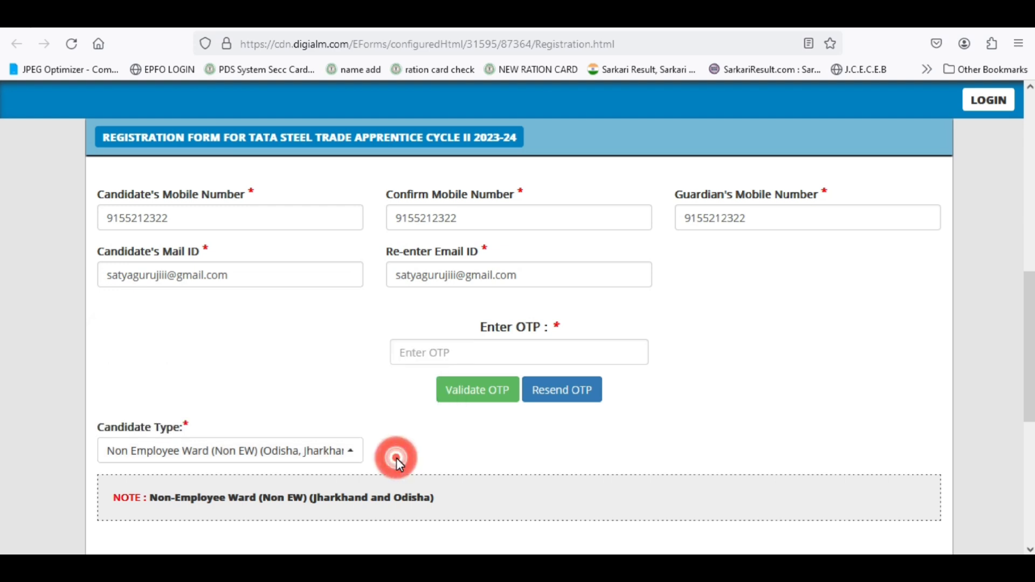
click(445, 353)
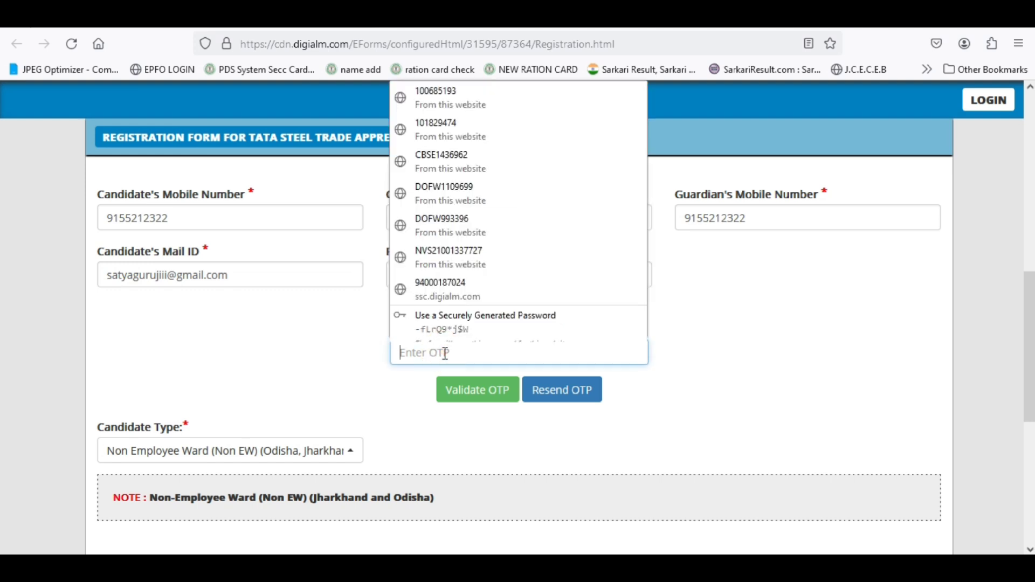
click(445, 353)
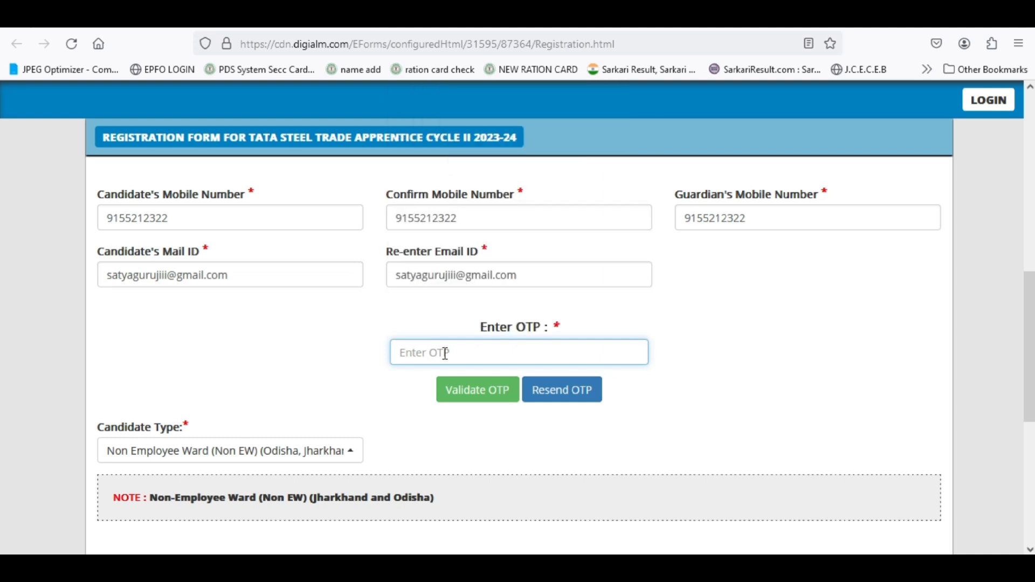
- Enter the received OTP and validate it, acknowledging the OTP expired warning
text(••)
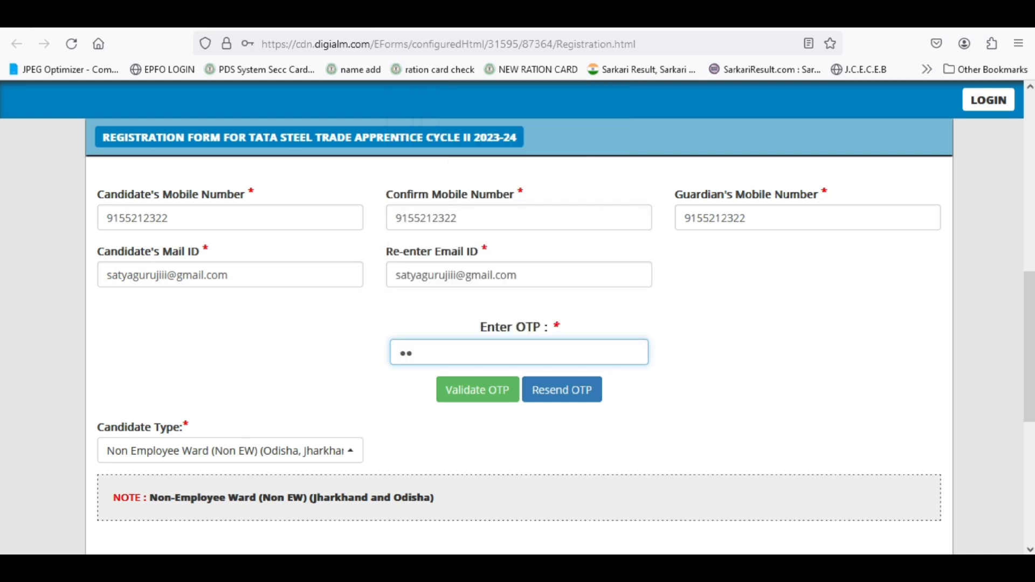
text(••••)
click(469, 395)
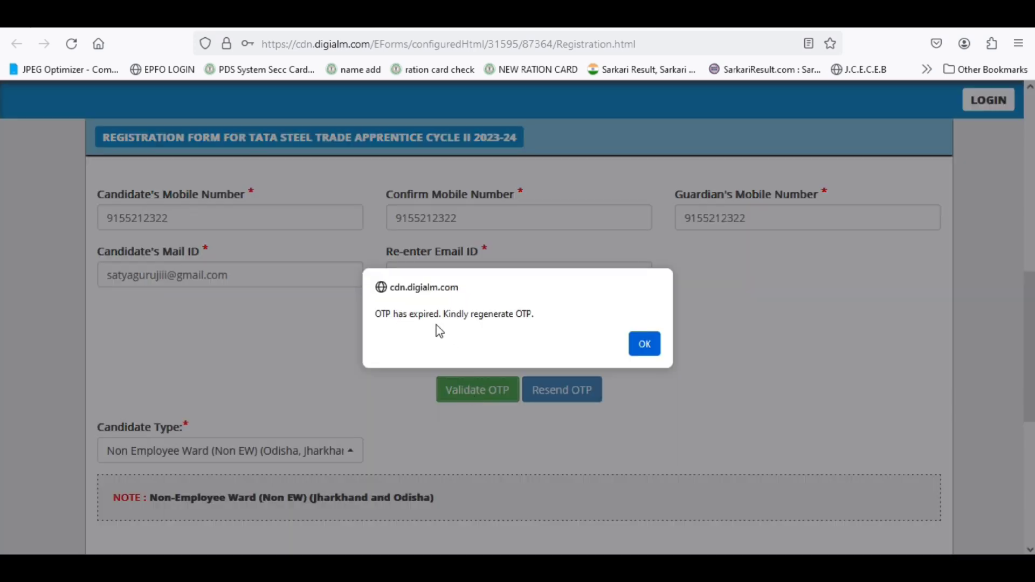
click(647, 344)
- Request a fresh OTP by solving the new captcha, then return to the OTP field
click(519, 333)
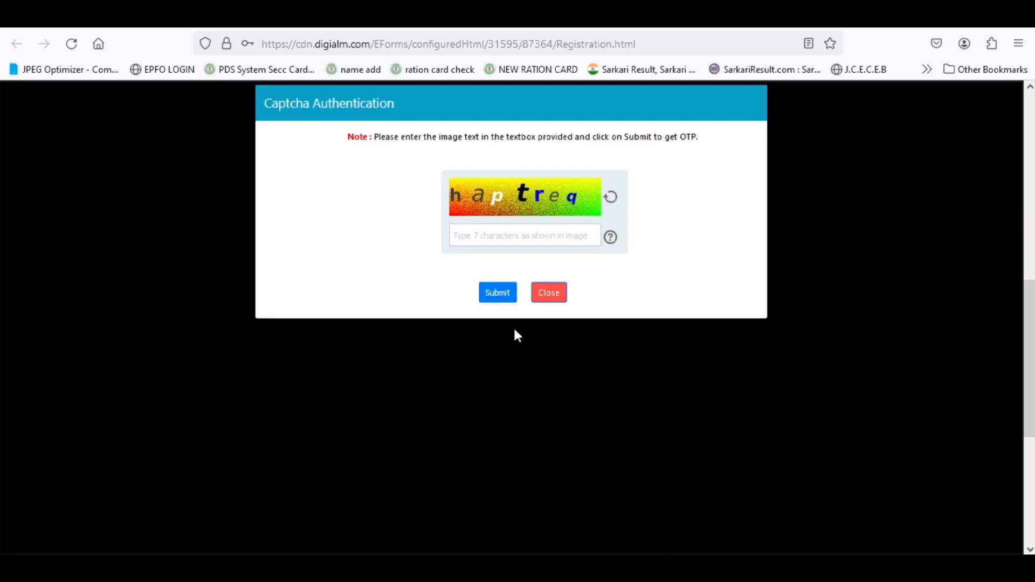
click(512, 231)
text(hap)
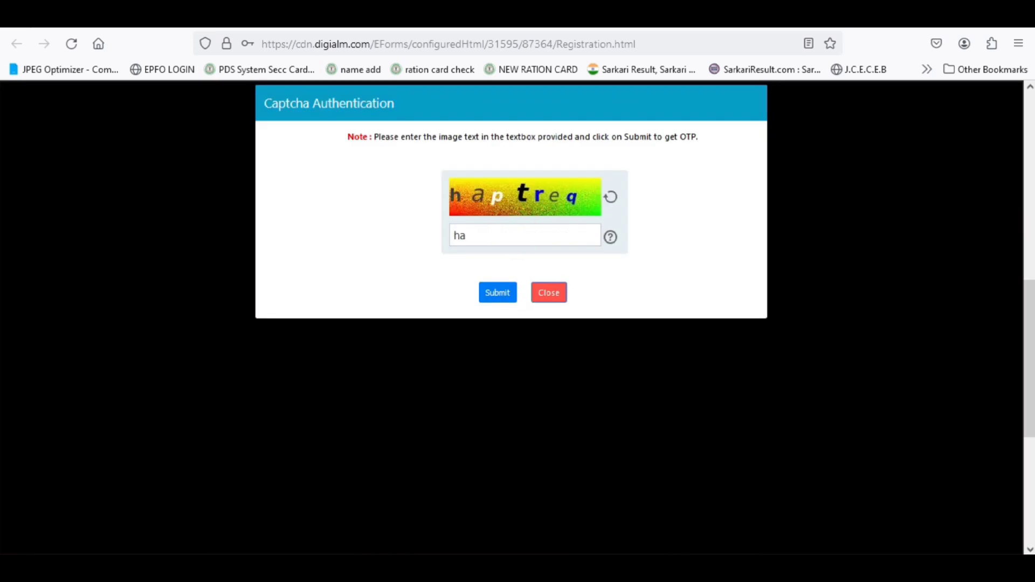
text(treq)
click(499, 296)
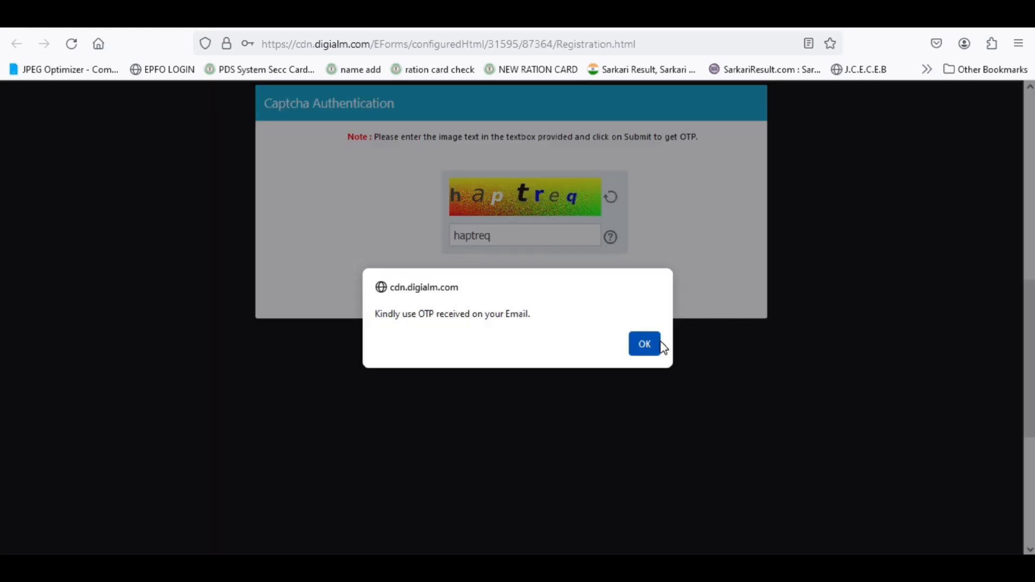
click(642, 345)
click(489, 360)
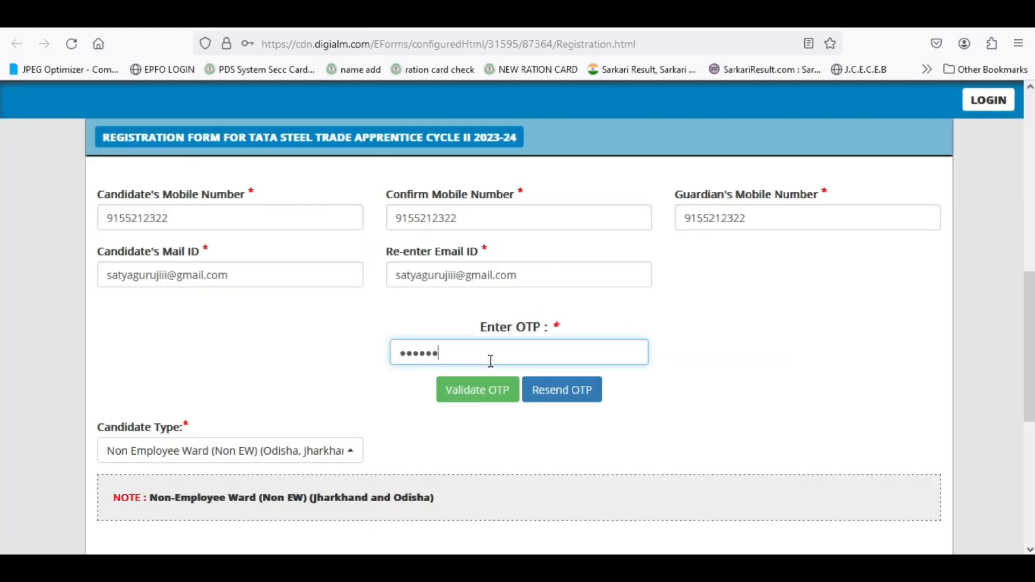
- Replace the OTP with the new six-digit code and validate it successfully
double_click(489, 360)
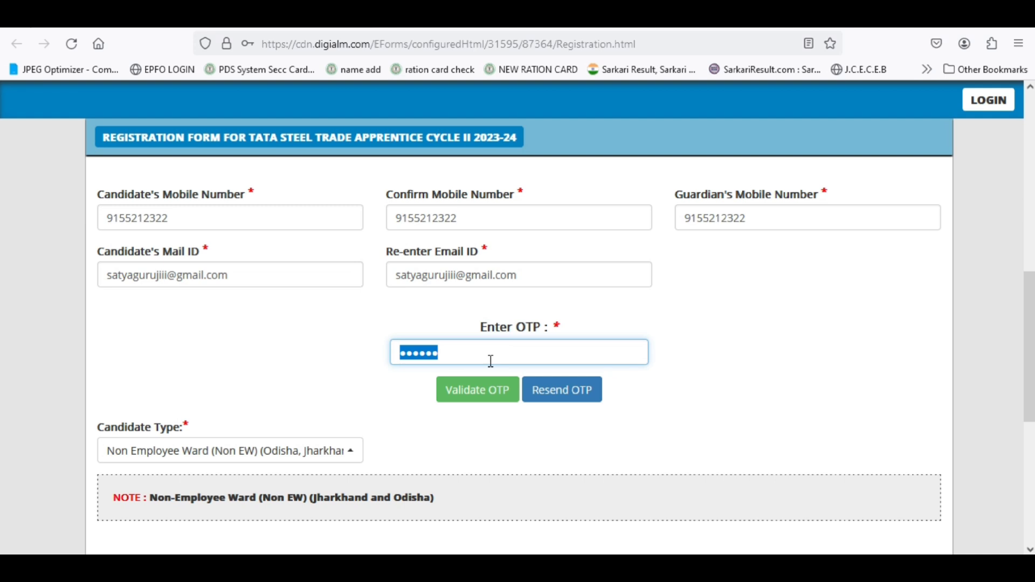
text(•••)
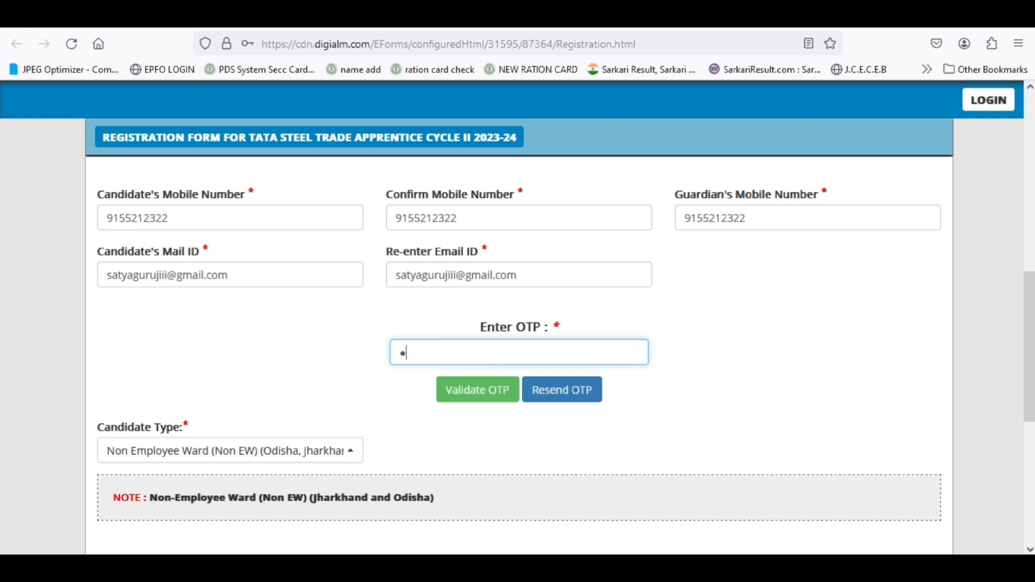
text(•••)
click(468, 398)
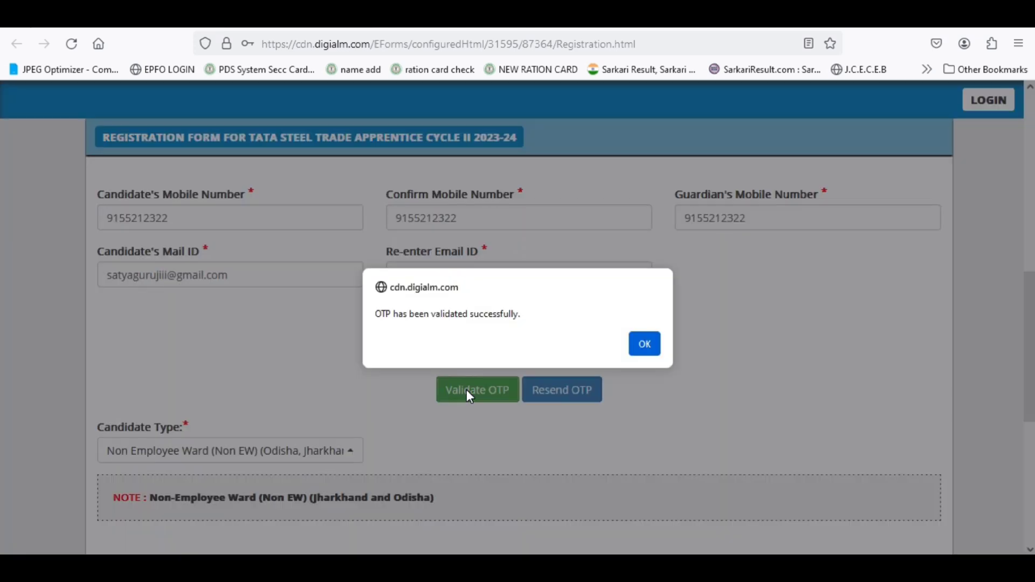
click(649, 346)
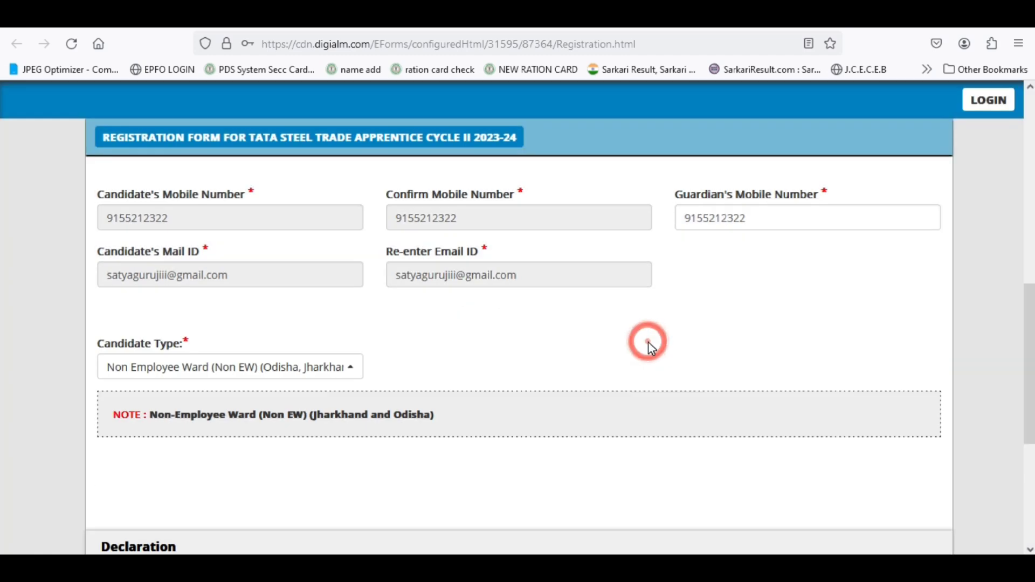
- Tick I Agree on the declaration, enter the captcha text, and submit the form
scroll(580, 367, down, 4)
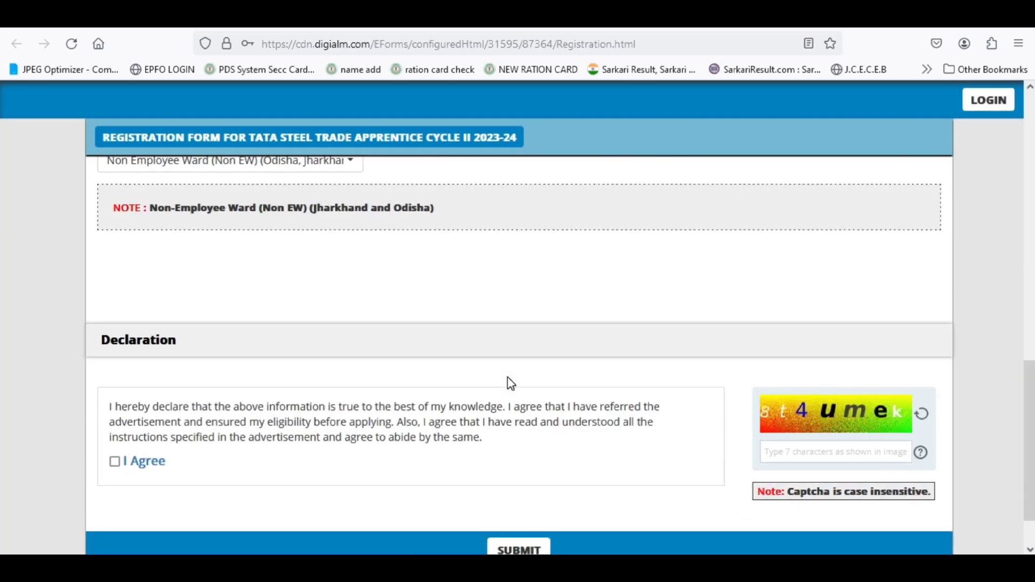
click(115, 461)
scroll(777, 453, down, 1)
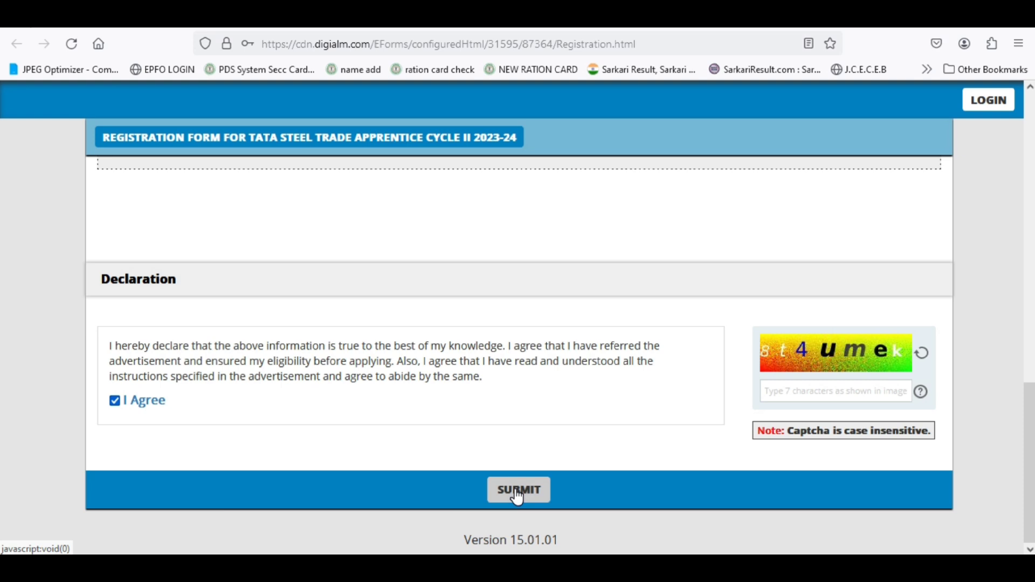
text(8t4umek)
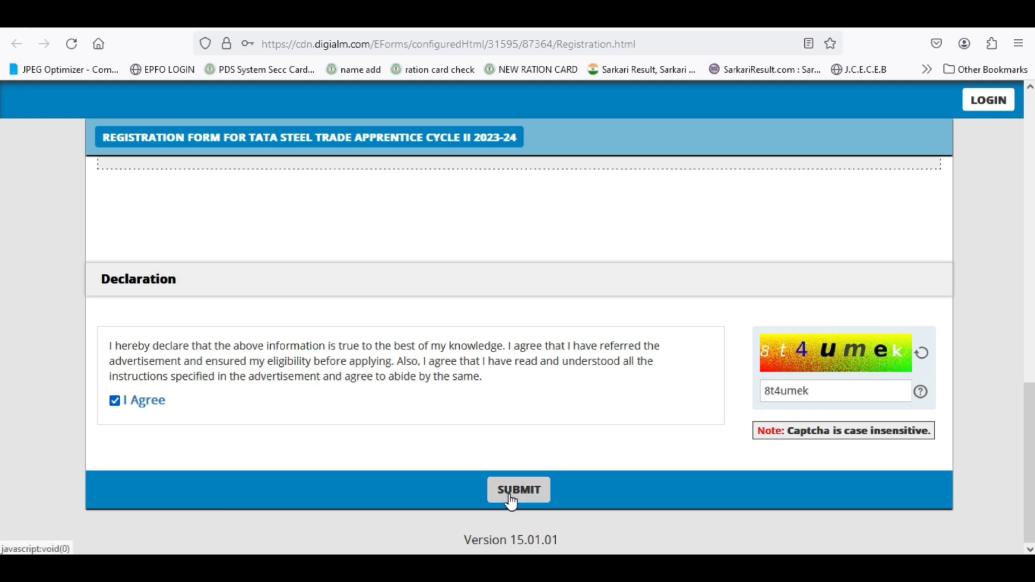
click(512, 501)
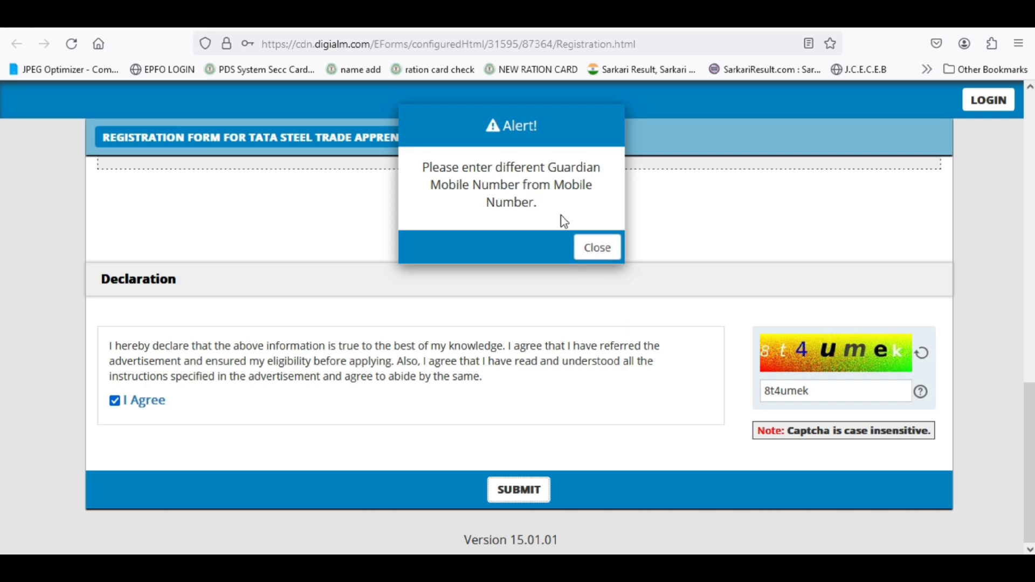
- Enter a guardian's mobile number different from the candidate's, resubmit, and confirm the details are final
click(590, 253)
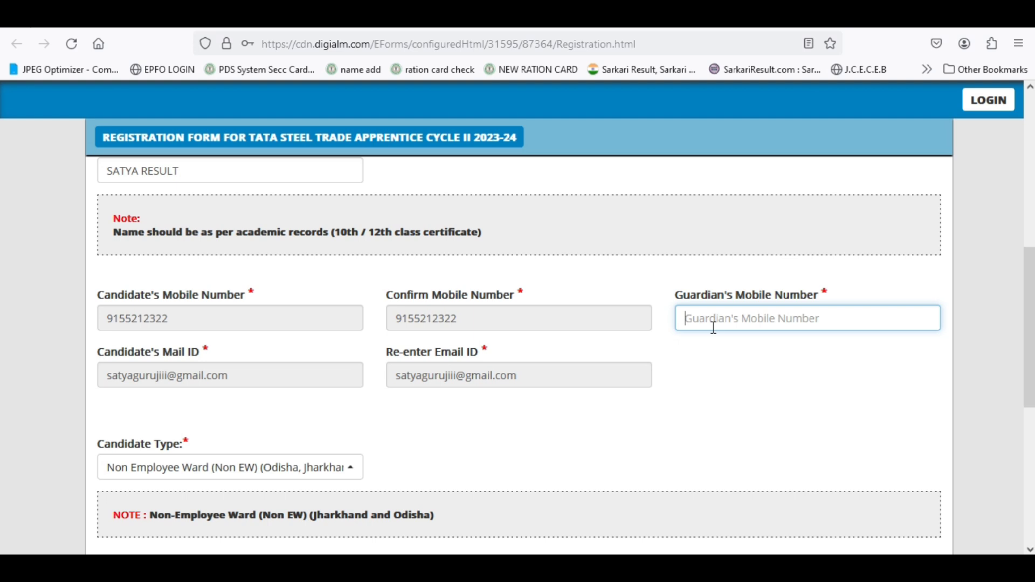
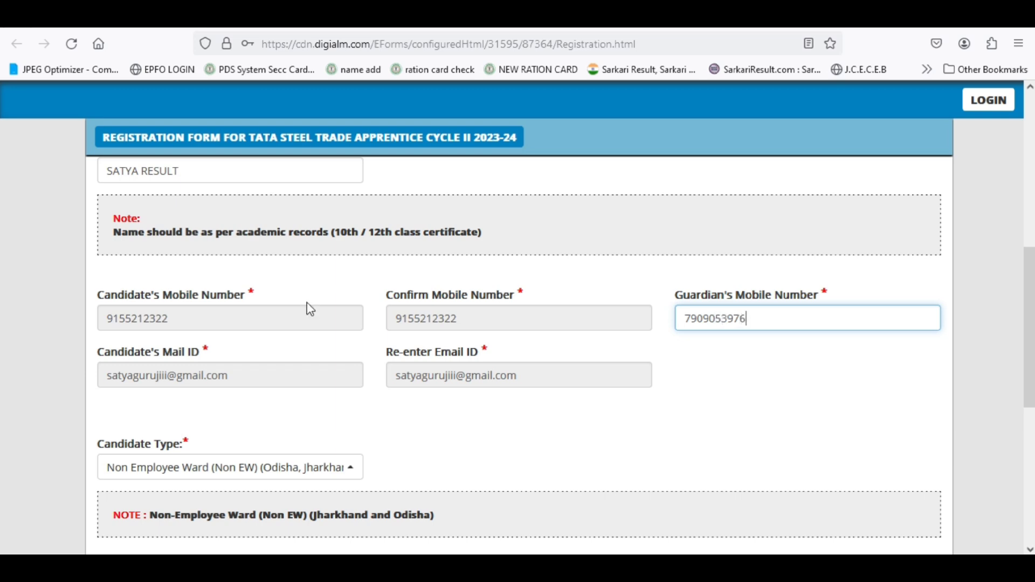
scroll(375, 409, down, 6)
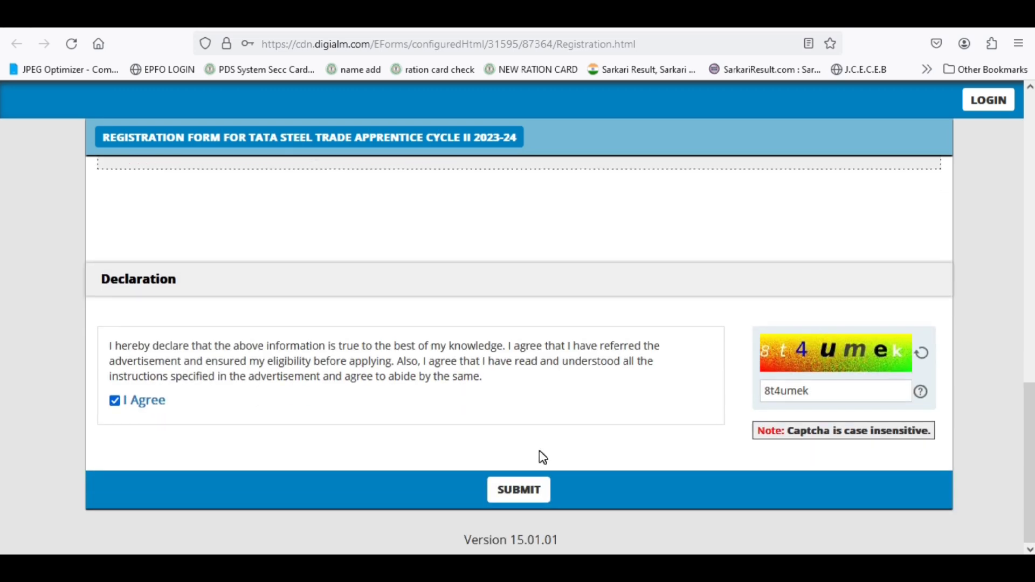
click(520, 493)
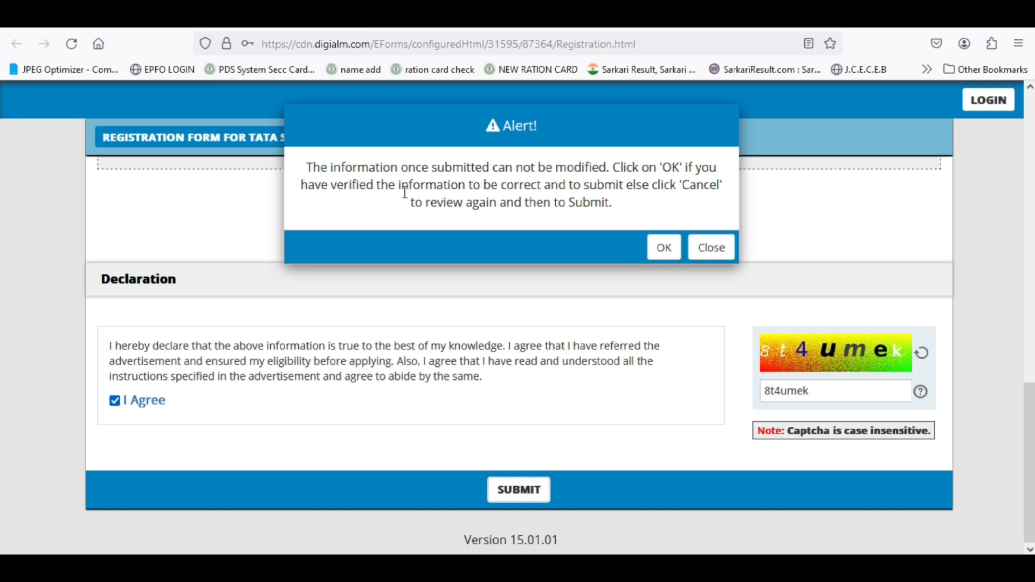
click(661, 252)
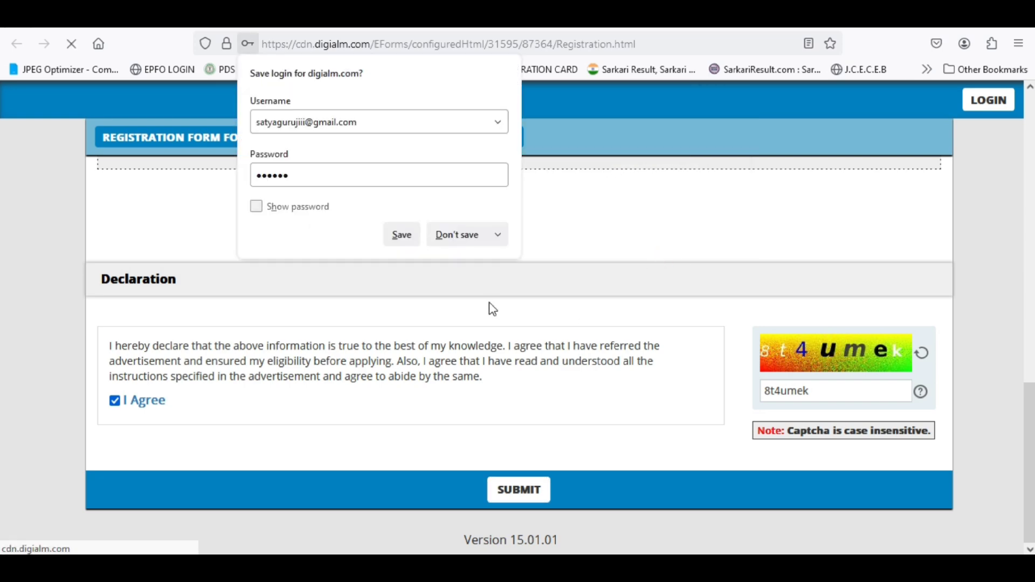
- Decline Firefox's save-login offer and close the registration success note
click(467, 234)
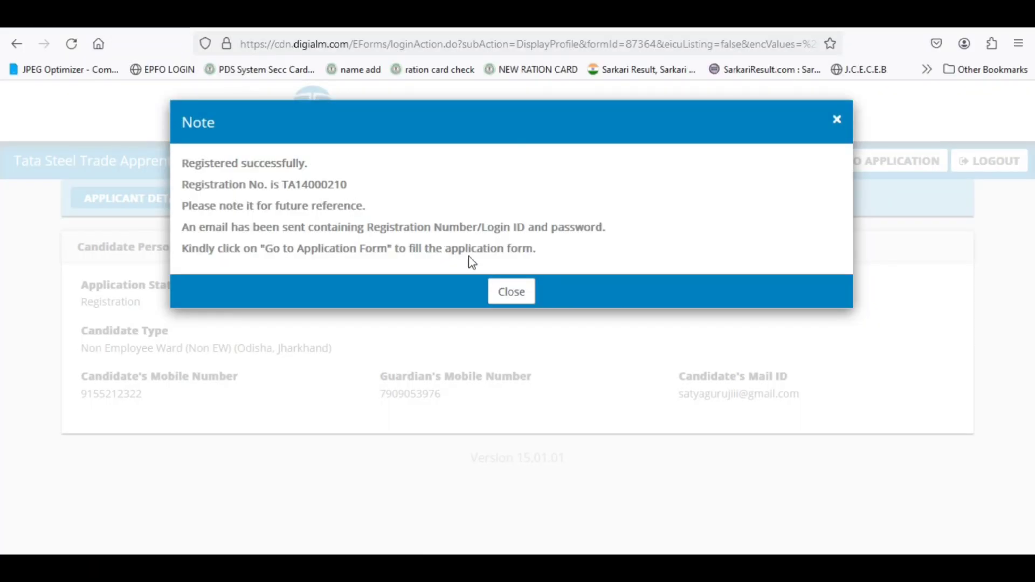
click(503, 294)
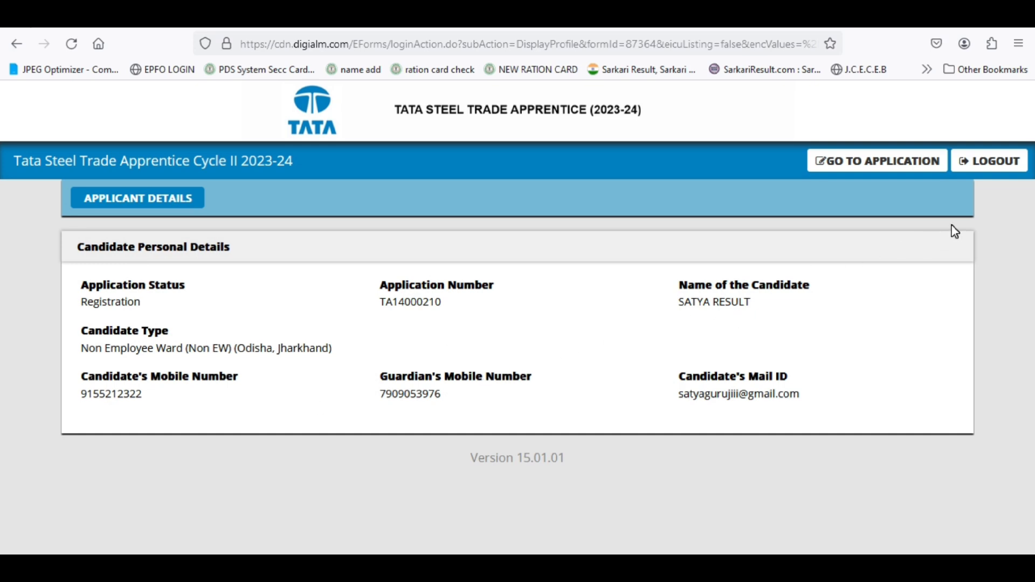
- Open the application form and set Gender to Male and Category to General
click(870, 164)
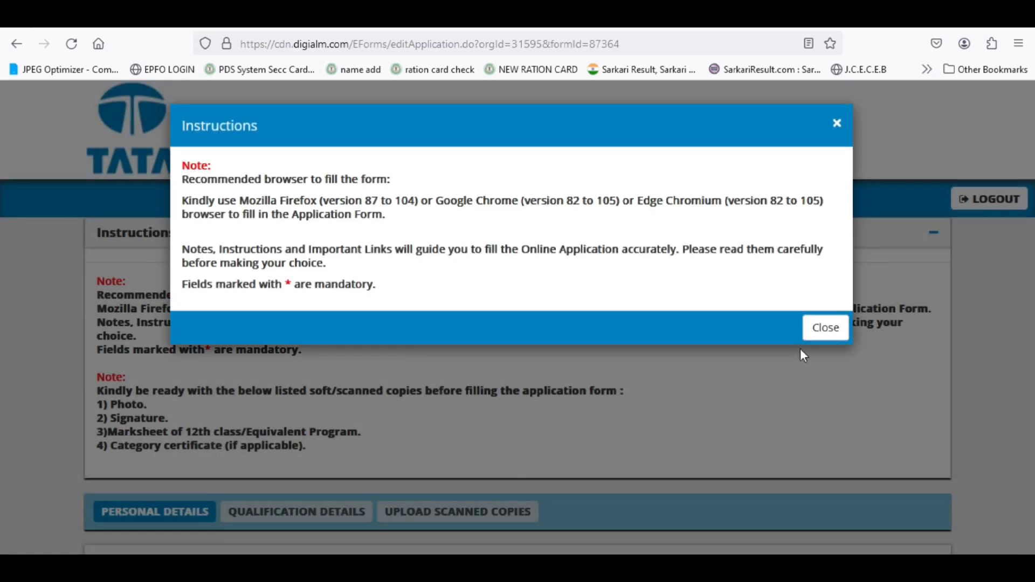
click(819, 329)
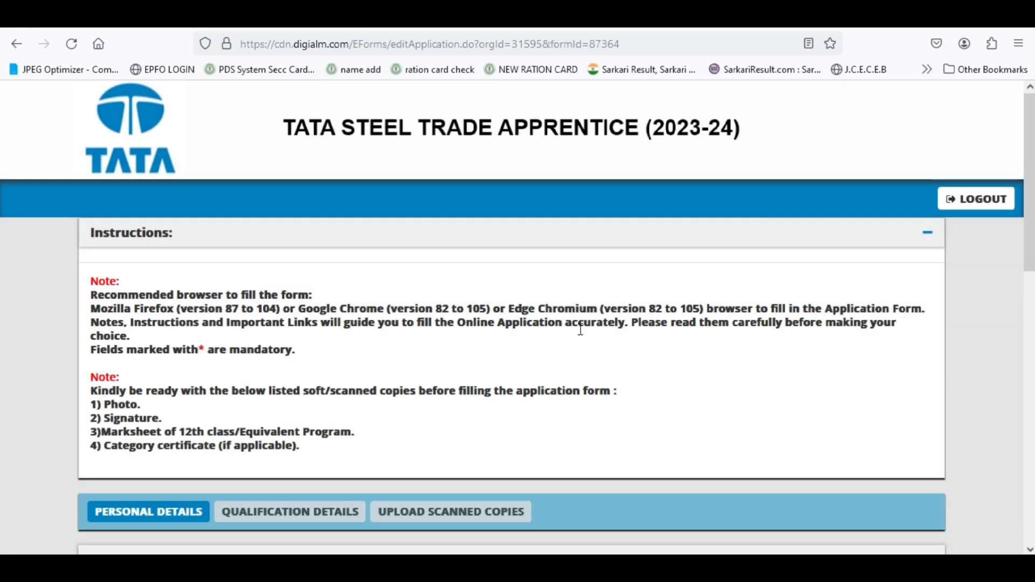
scroll(581, 330, down, 5)
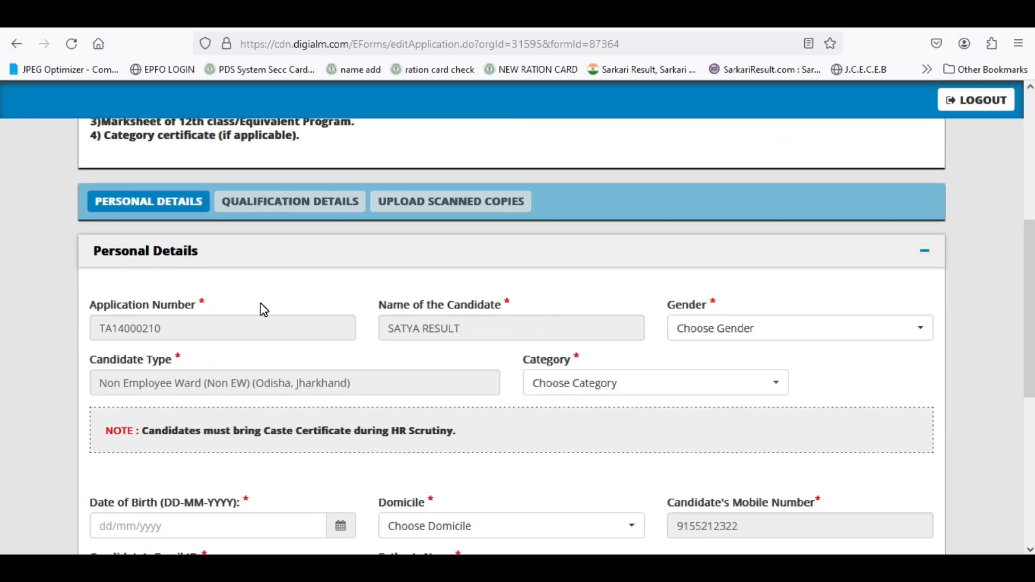
click(734, 328)
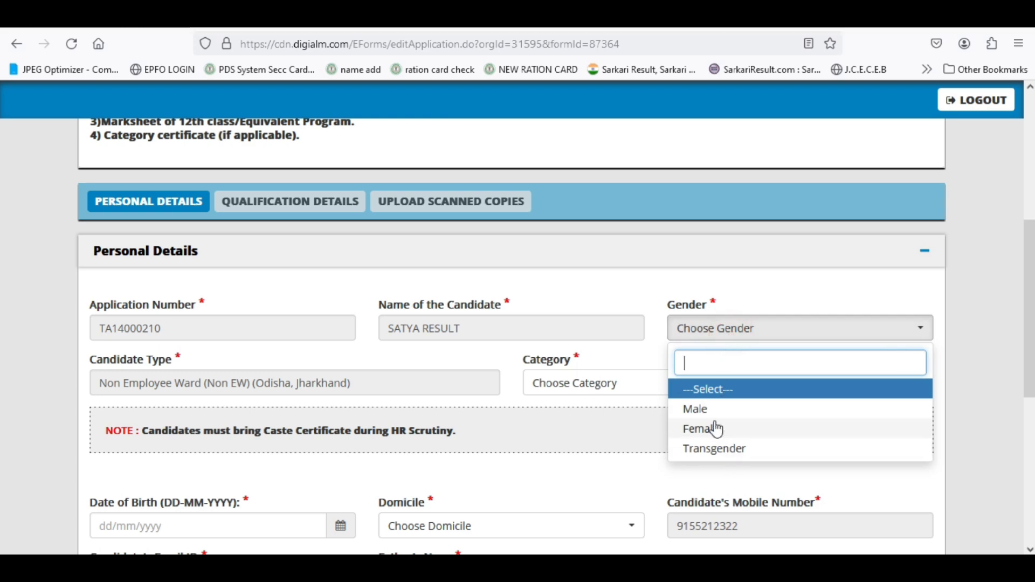
click(701, 410)
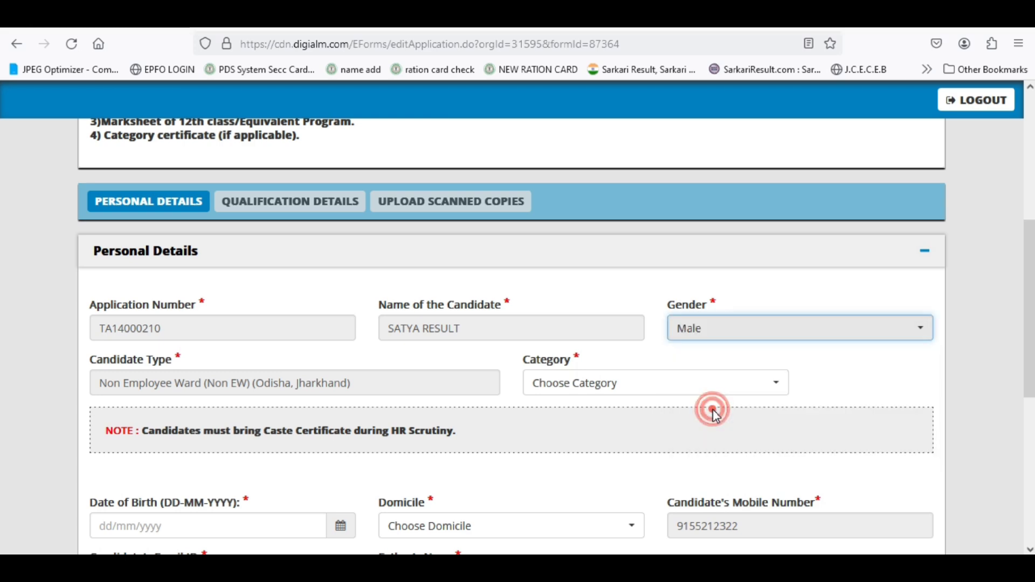
click(589, 387)
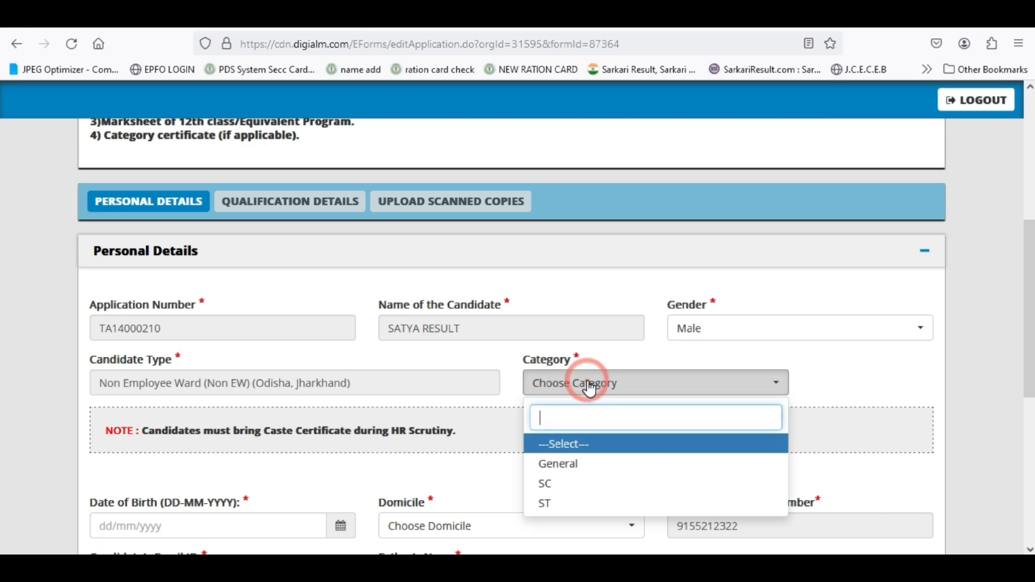
click(578, 468)
- Switch to the satyaresult.com article to check the eligibility requirements
scroll(575, 469, down, 2)
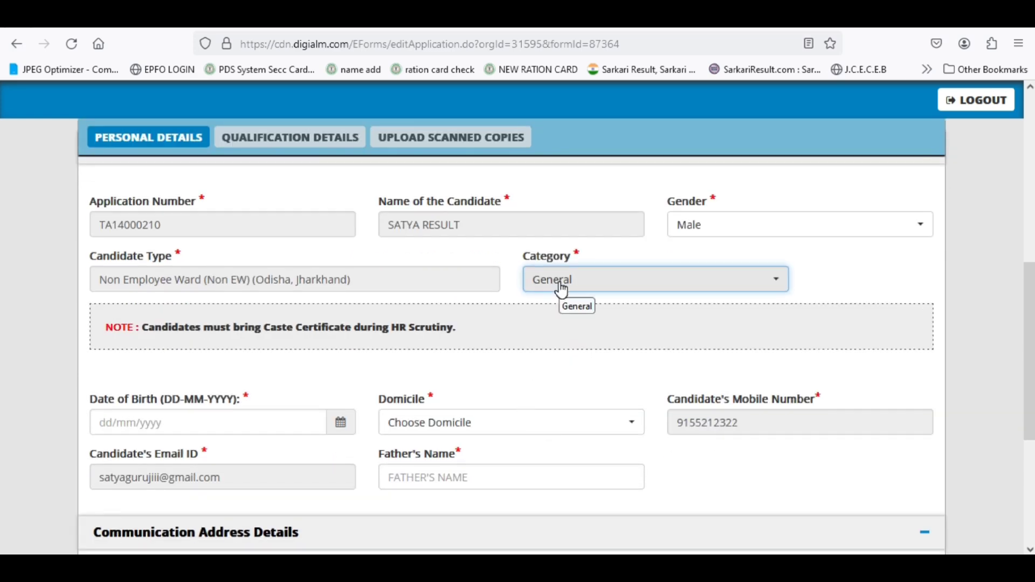
scroll(259, 351, down, 2)
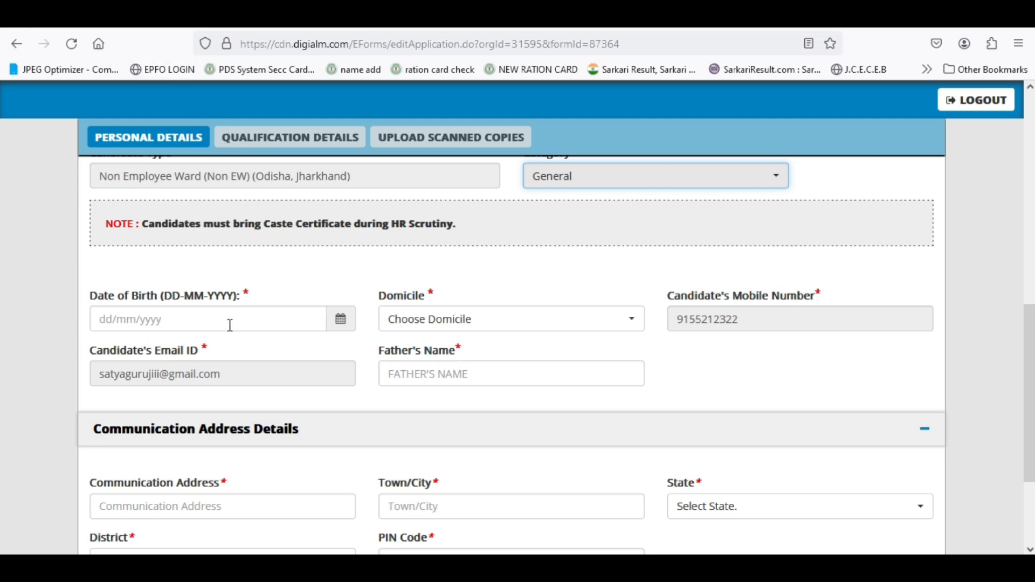
click(135, 27)
scroll(431, 423, up, 5)
- Scroll up the satyaresult.com article to the Age Limit and Education Qualification tables
scroll(428, 427, up, 15)
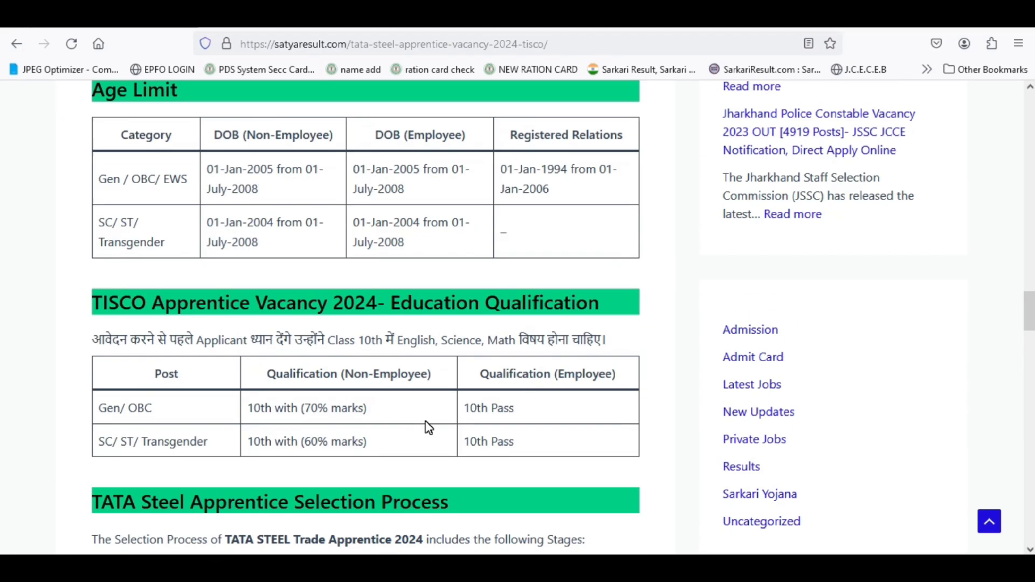
scroll(298, 405, up, 2)
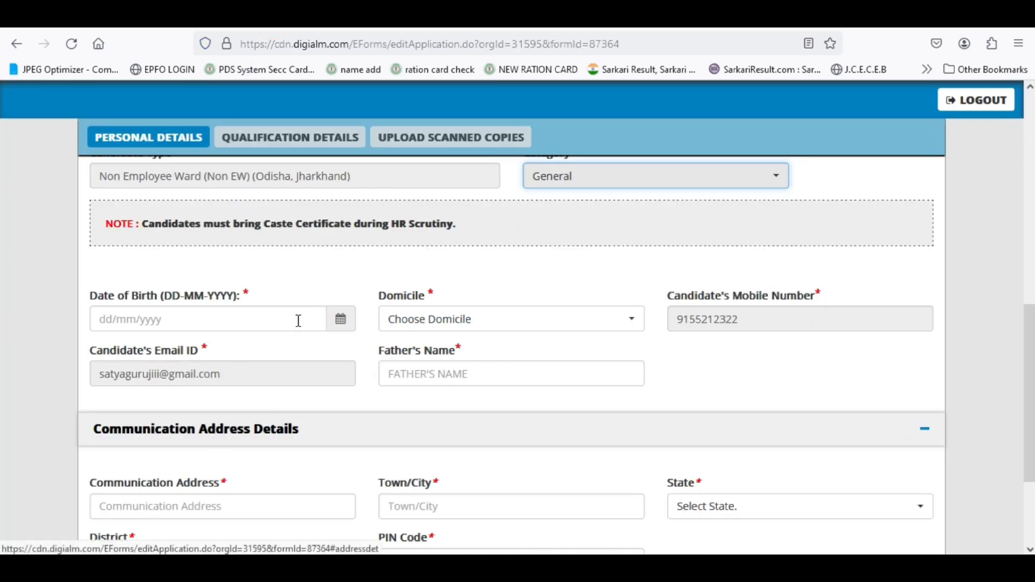
- Set the date of birth to 04/11/2006 using the calendar
click(338, 323)
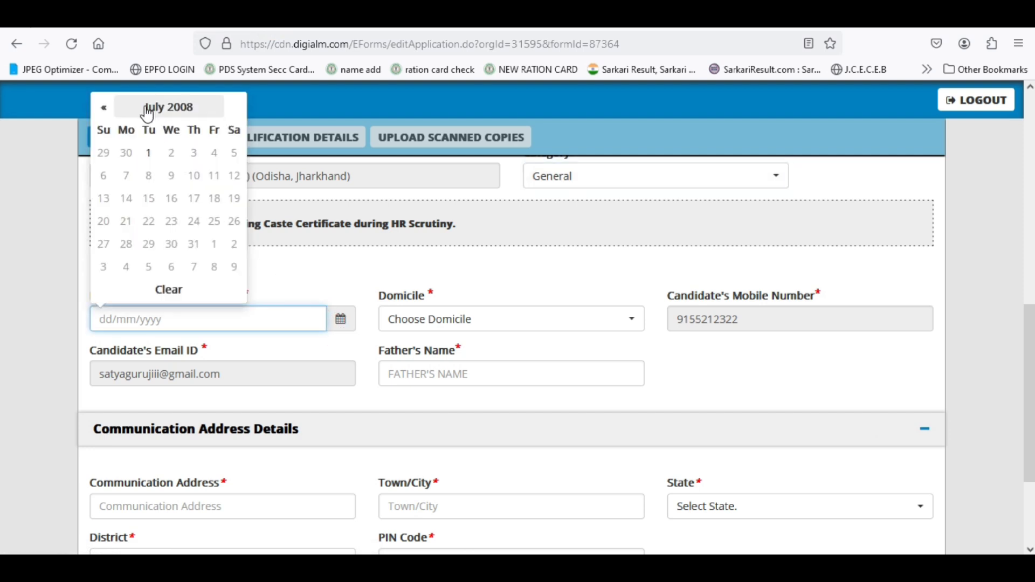
click(164, 107)
click(102, 128)
click(105, 128)
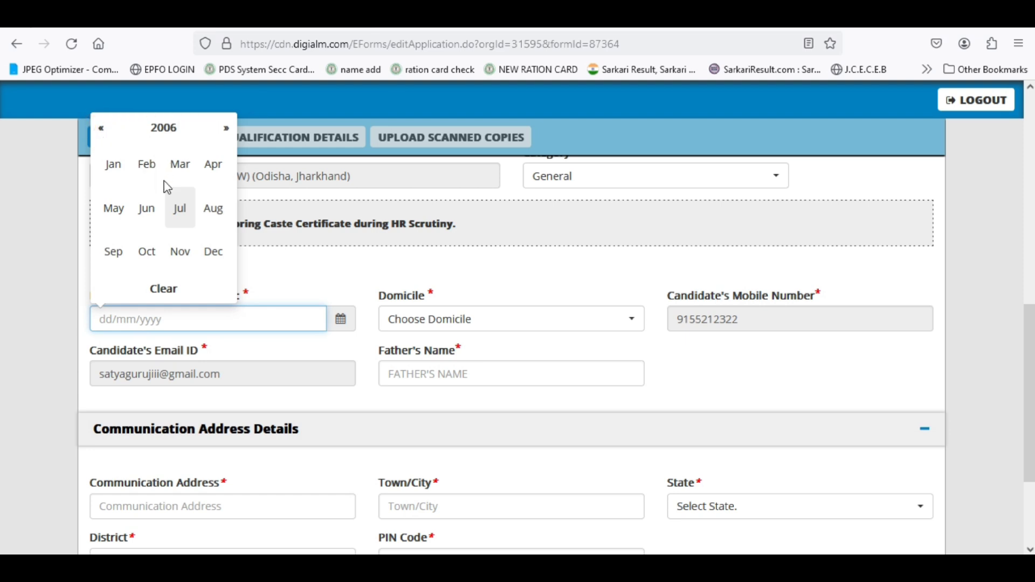
click(180, 253)
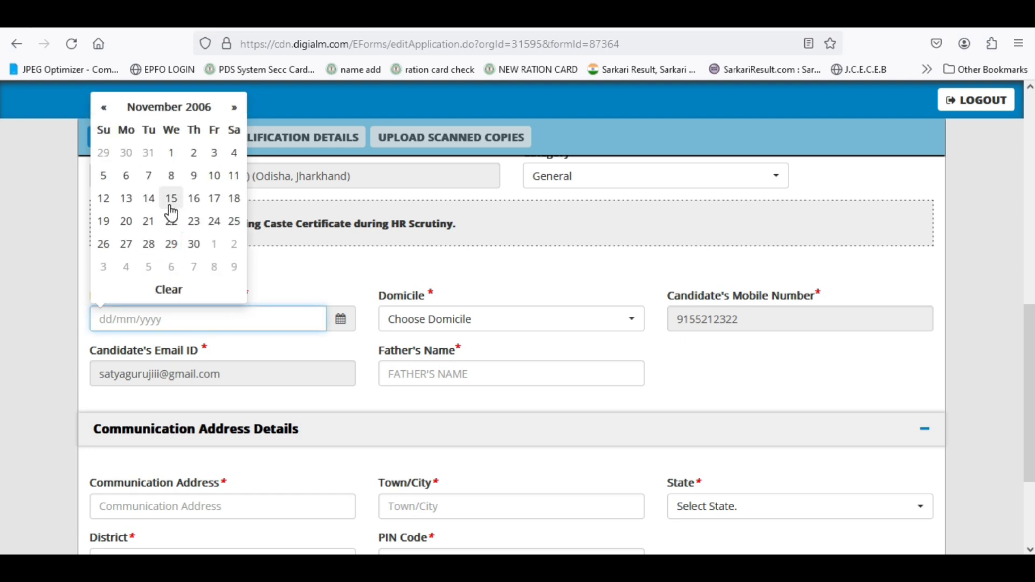
click(232, 156)
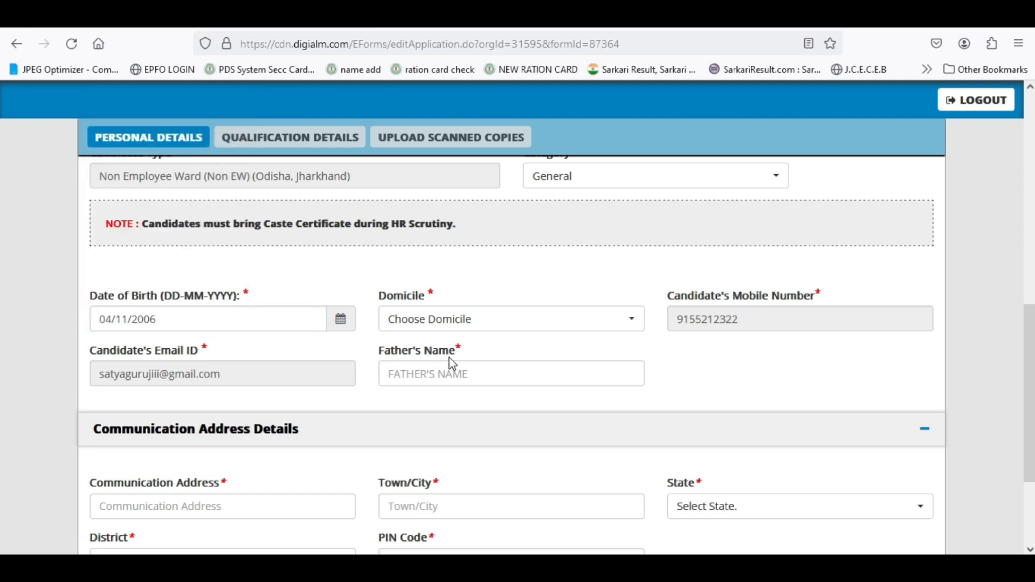
- Choose Jharkhand as domicile and type the father's name
click(484, 319)
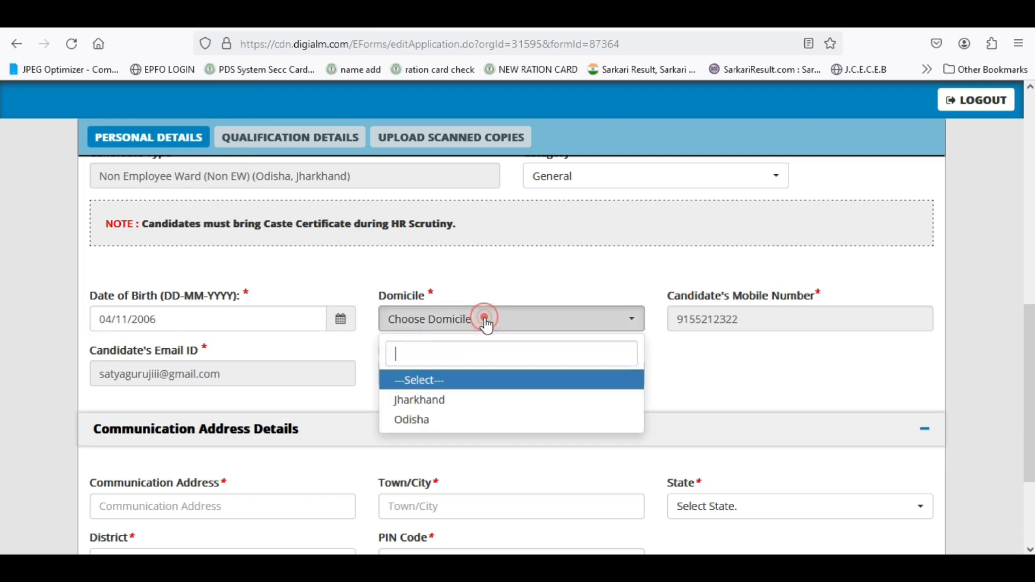
click(483, 407)
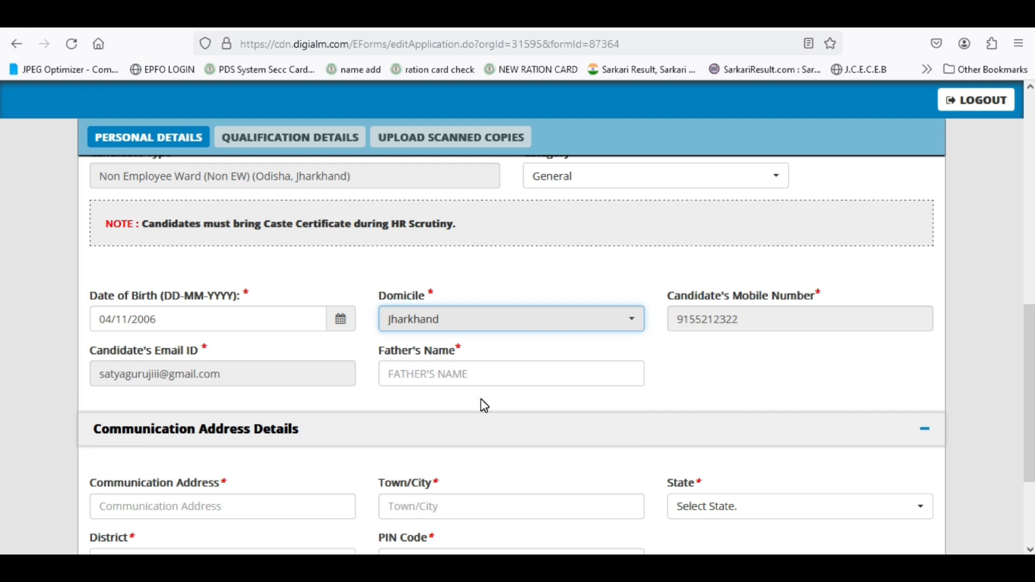
click(453, 374)
text(SING)
key(BackSpace)
text(NG)
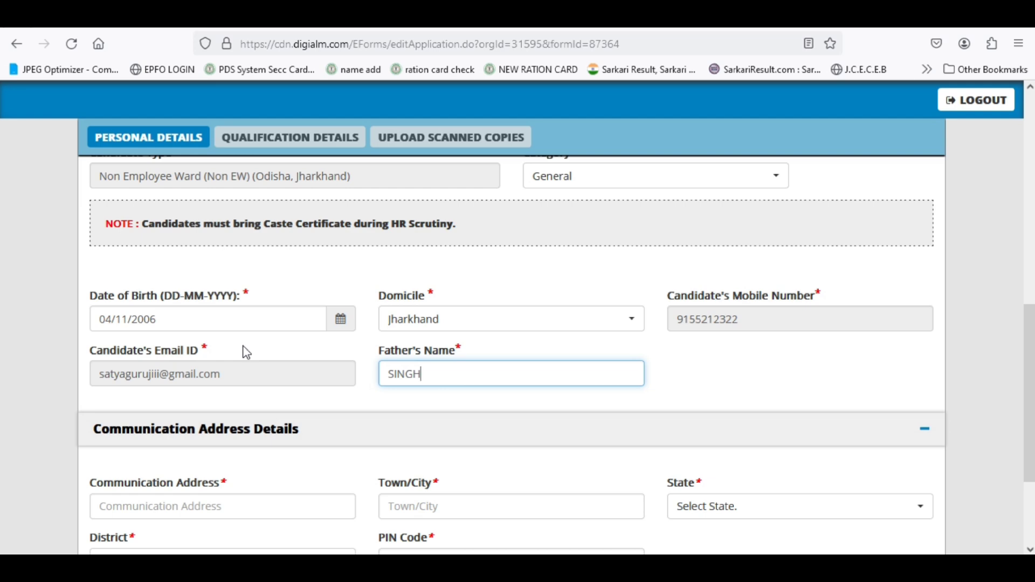
scroll(247, 352, down, 3)
- Enter the first line of the communication address
click(230, 359)
text(j)
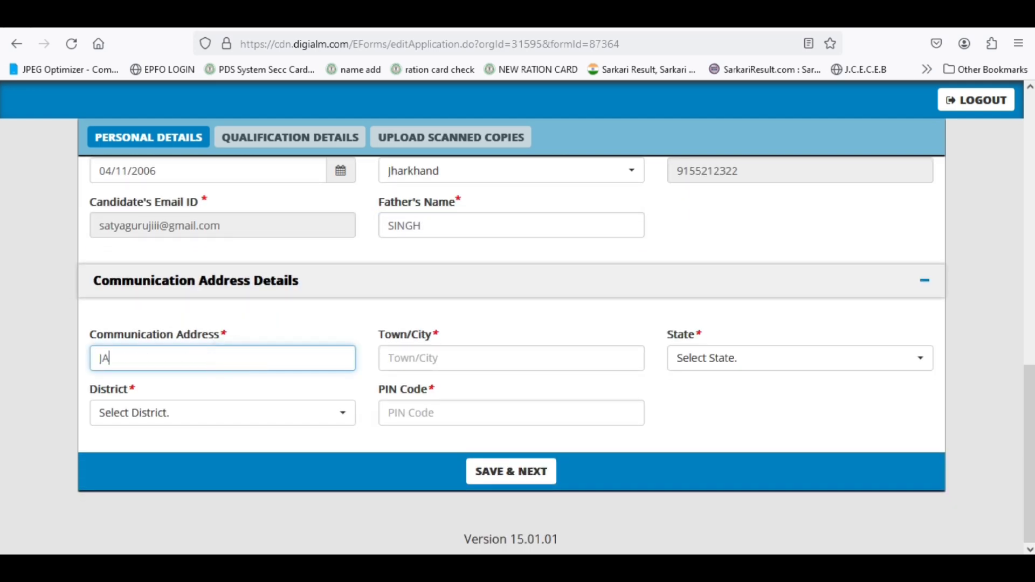
text(AMSHEDPUR)
double_click(151, 359)
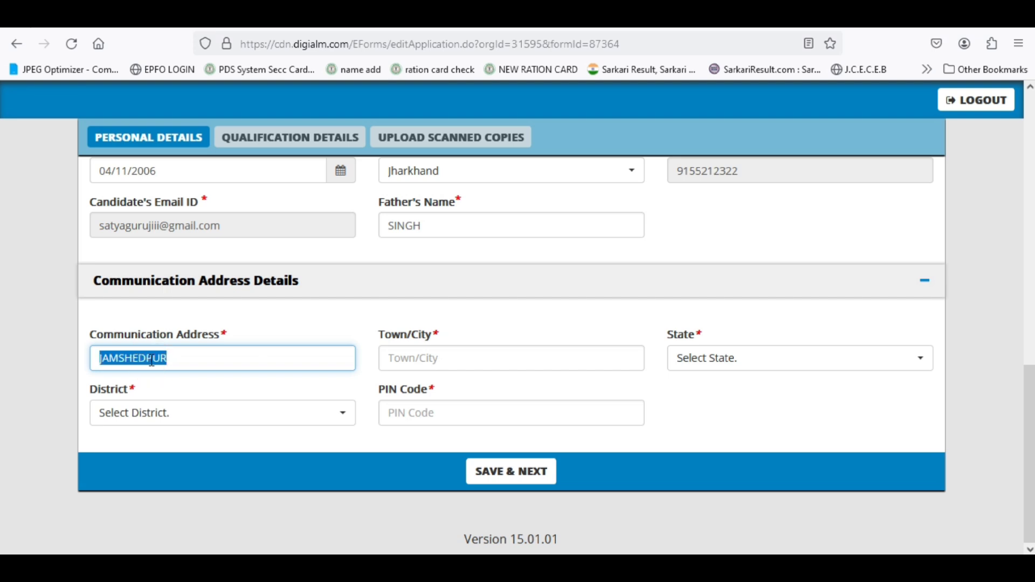
scroll(377, 388, up, 2)
- Enter Jamshedpur as the town and choose JHARKHAND as the state
click(409, 455)
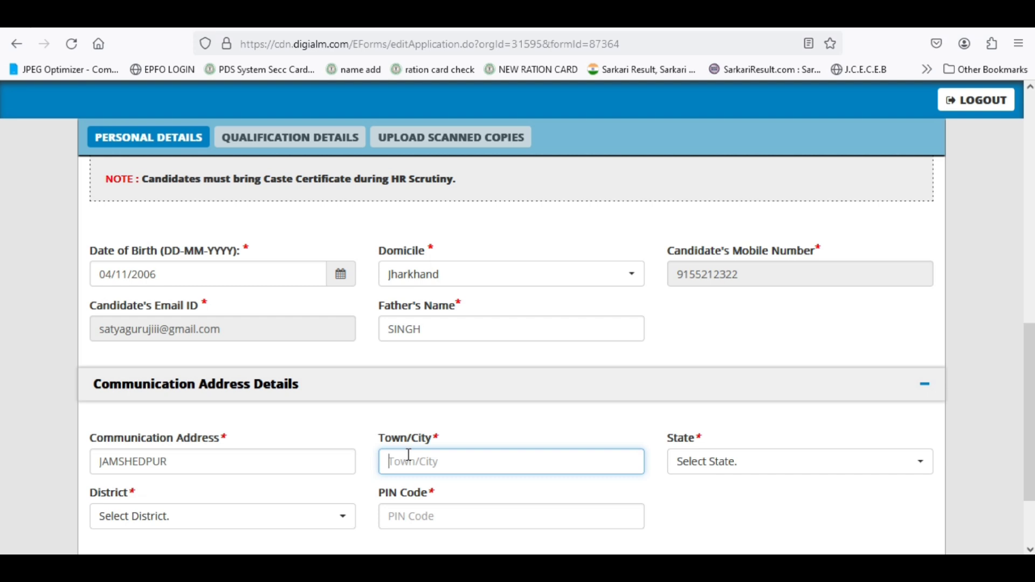
text(jamshdpur)
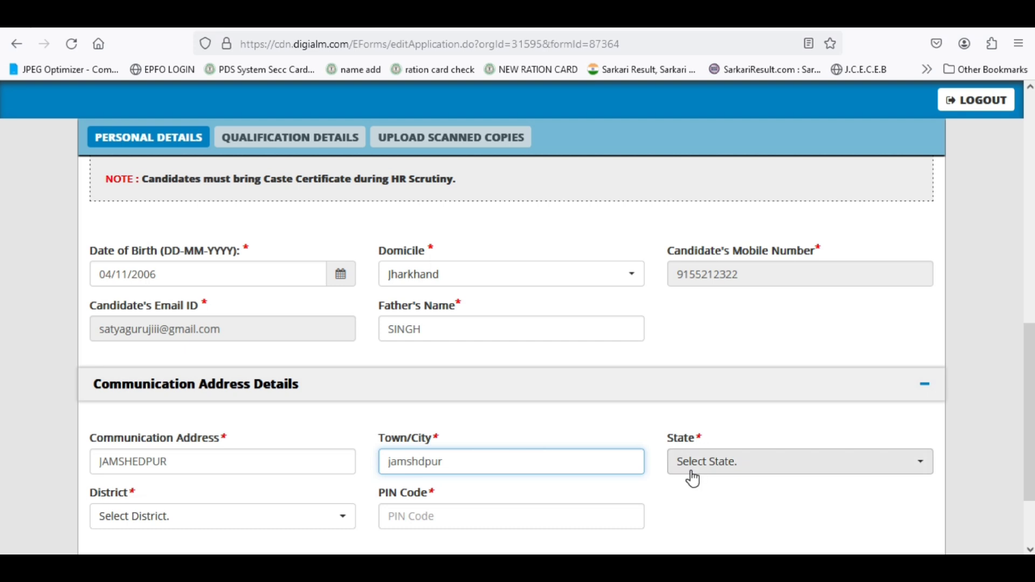
click(728, 465)
scroll(746, 380, down, 2)
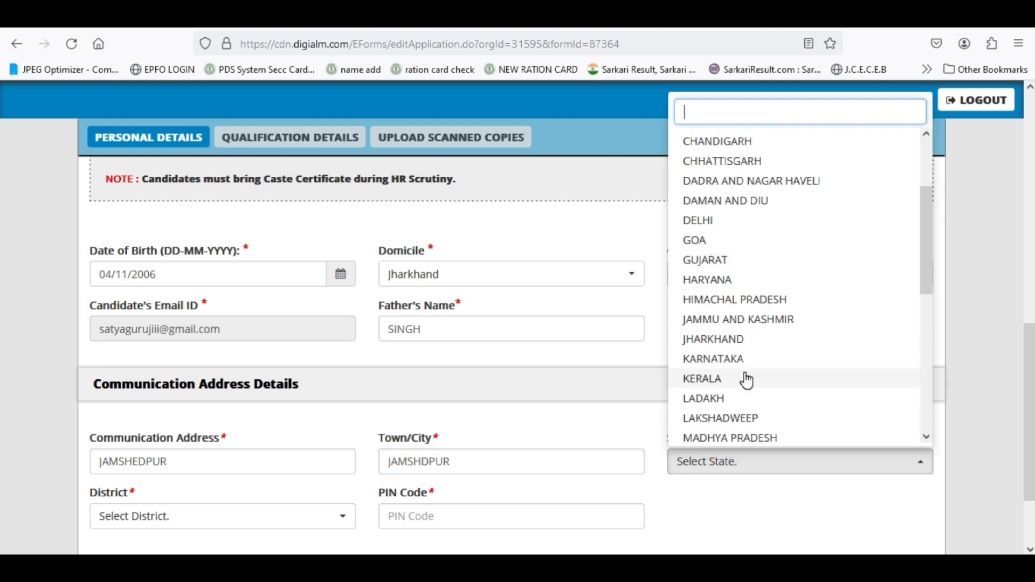
click(730, 334)
- Pick East Singhbhum as the district, enter the PIN code, and save the details
scroll(509, 439, down, 2)
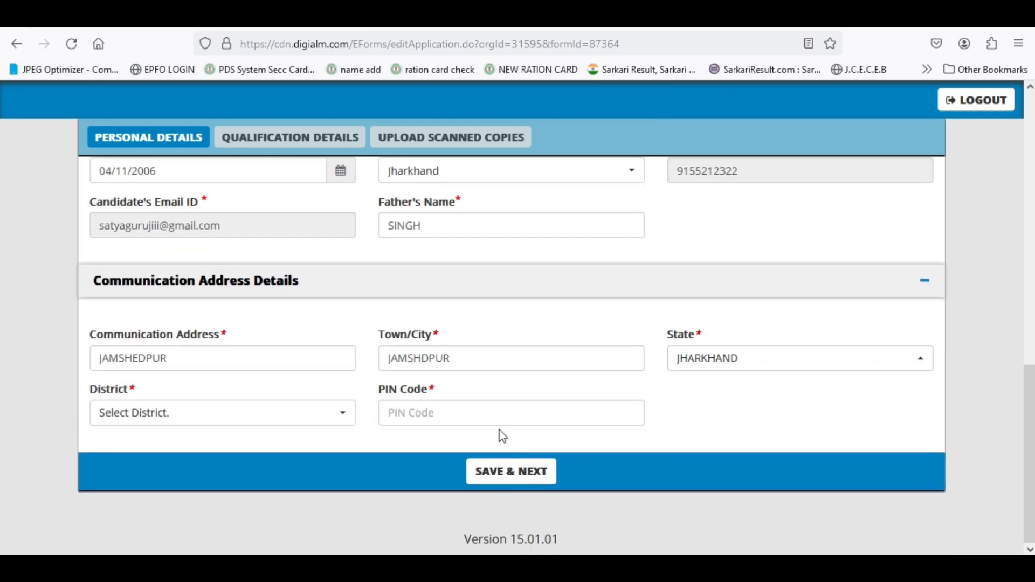
click(189, 420)
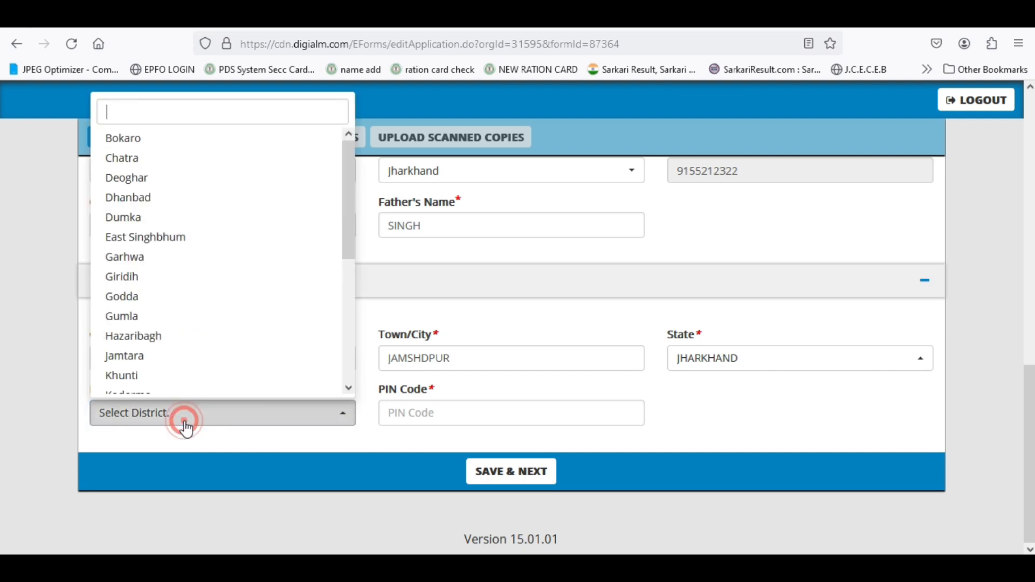
click(162, 237)
click(406, 418)
text(831001)
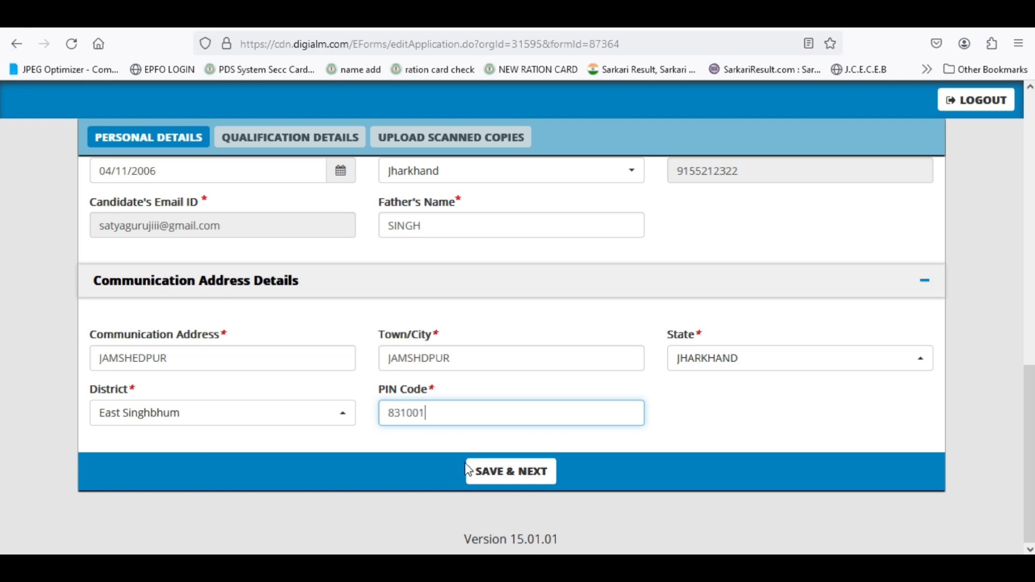
click(494, 470)
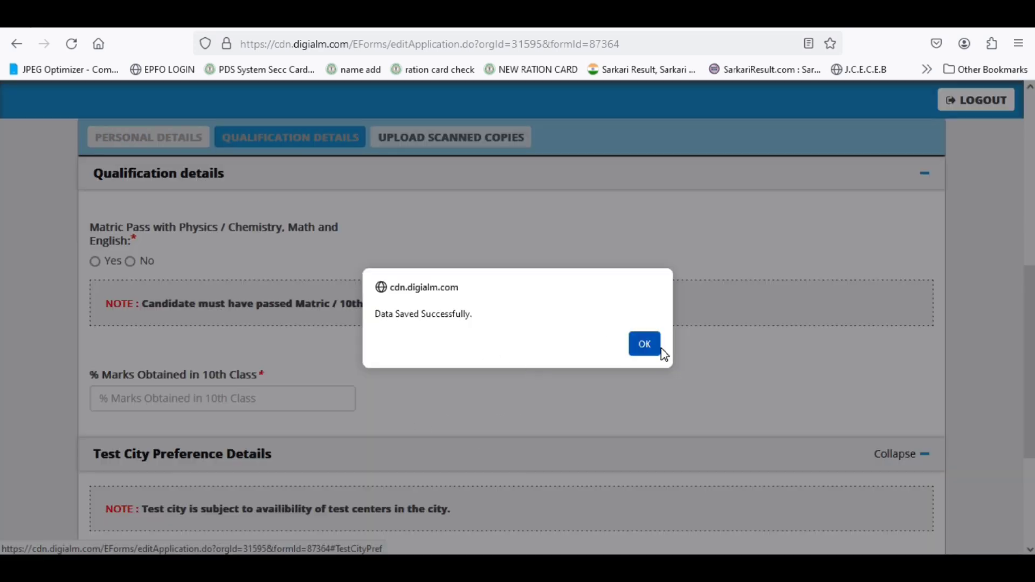
- Answer Yes to passing matric with the required subjects, after trying No
click(642, 345)
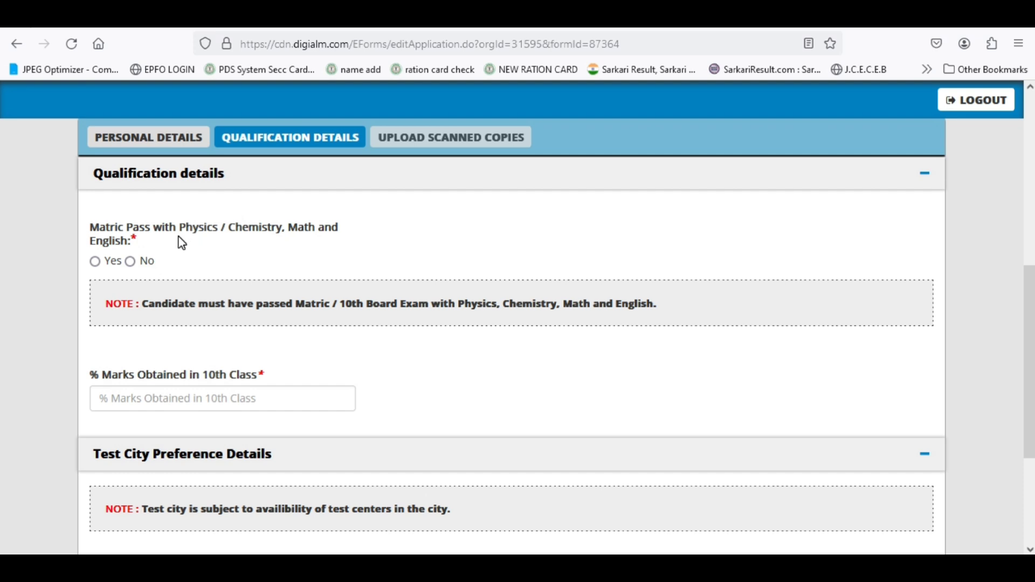
click(95, 261)
click(132, 262)
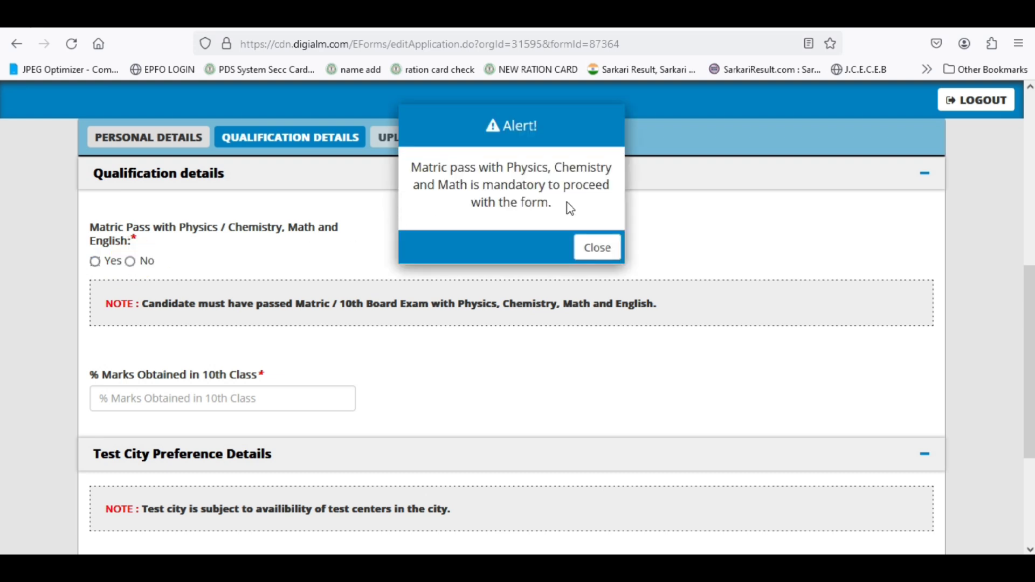
click(596, 247)
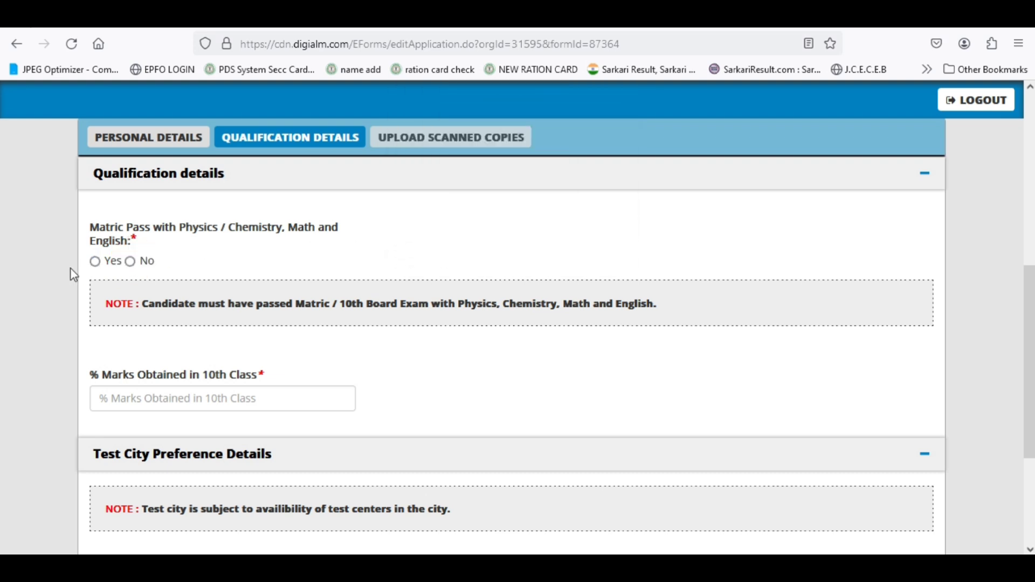
click(96, 262)
scroll(362, 281, down, 2)
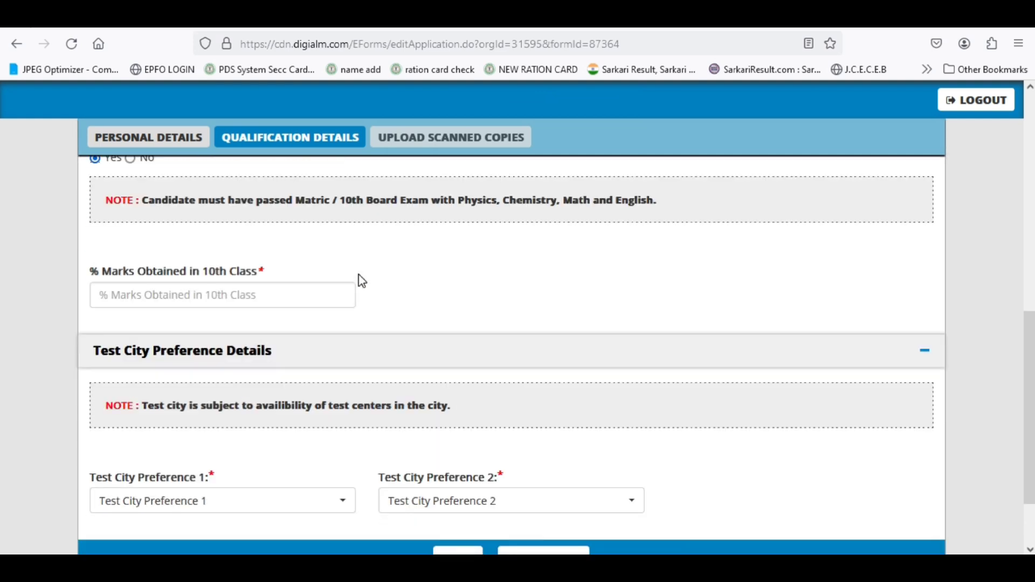
- Check the article's requirements, then enter 76 as the 10th class % marks
click(212, 293)
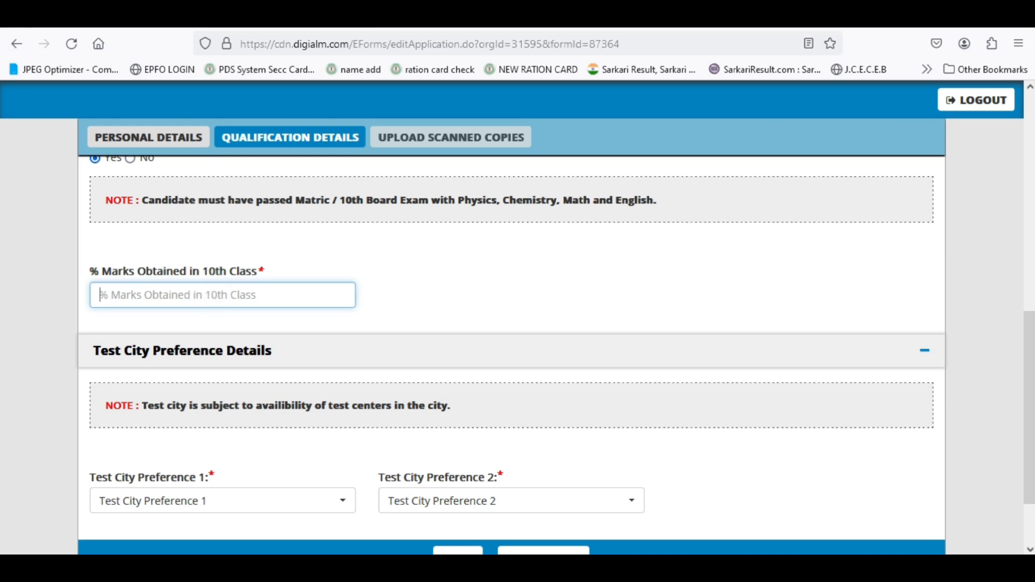
click(130, 24)
scroll(462, 342, down, 2)
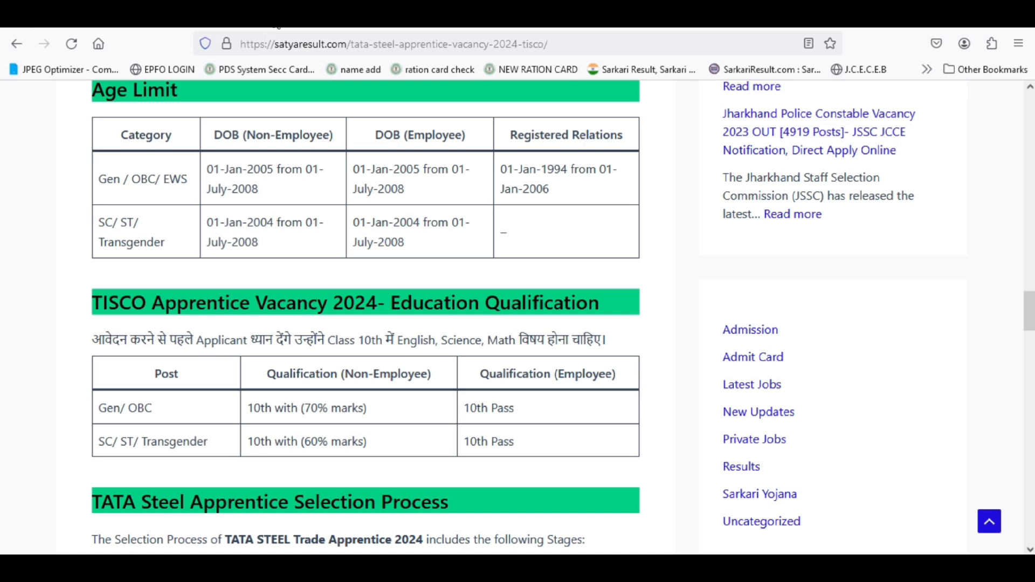
click(273, 20)
click(180, 294)
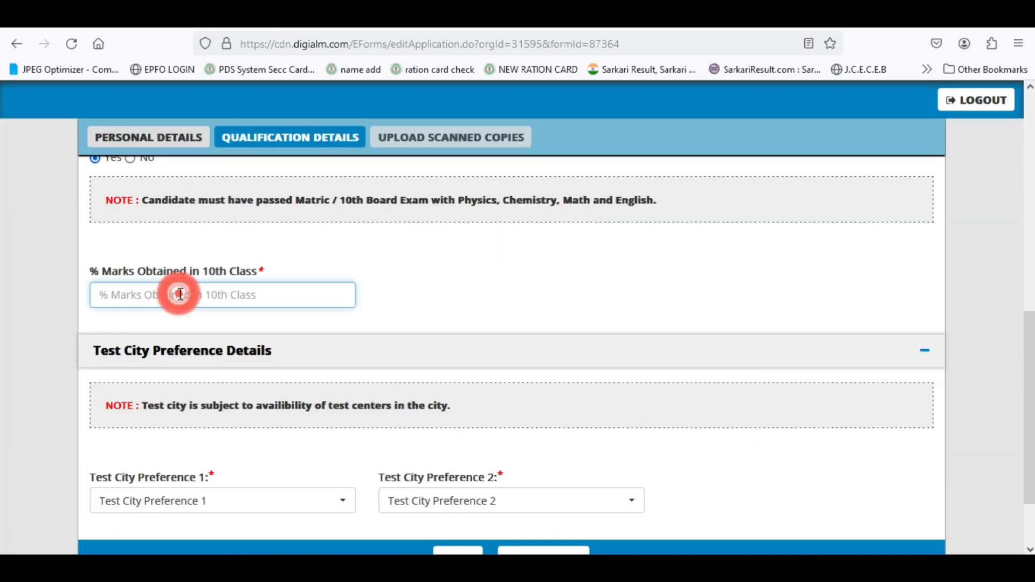
text(76)
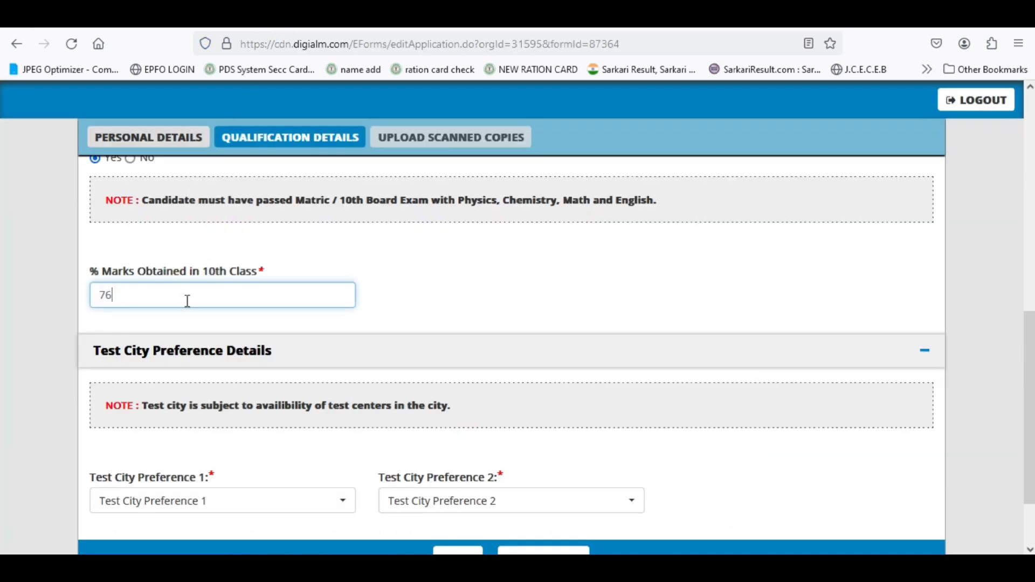
scroll(181, 330, down, 2)
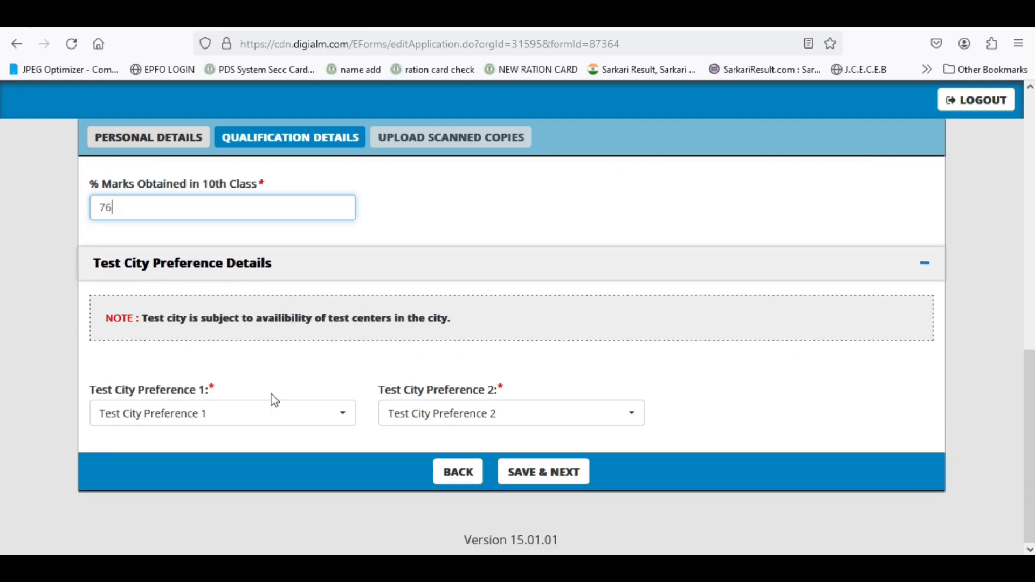
- Choose Jamshedpur as test city preference 1 and Ranchi as preference 2, then save
click(204, 422)
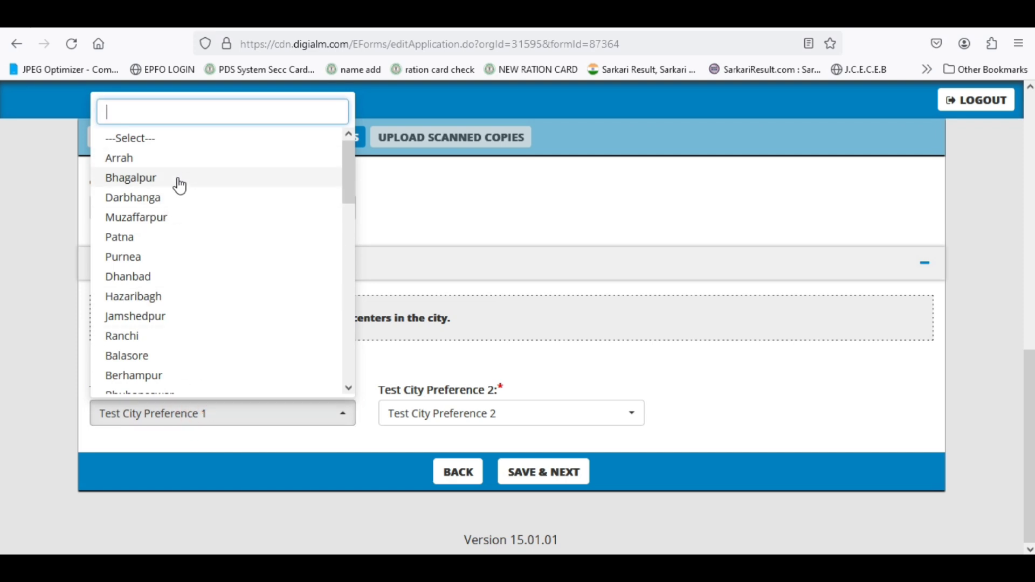
click(186, 319)
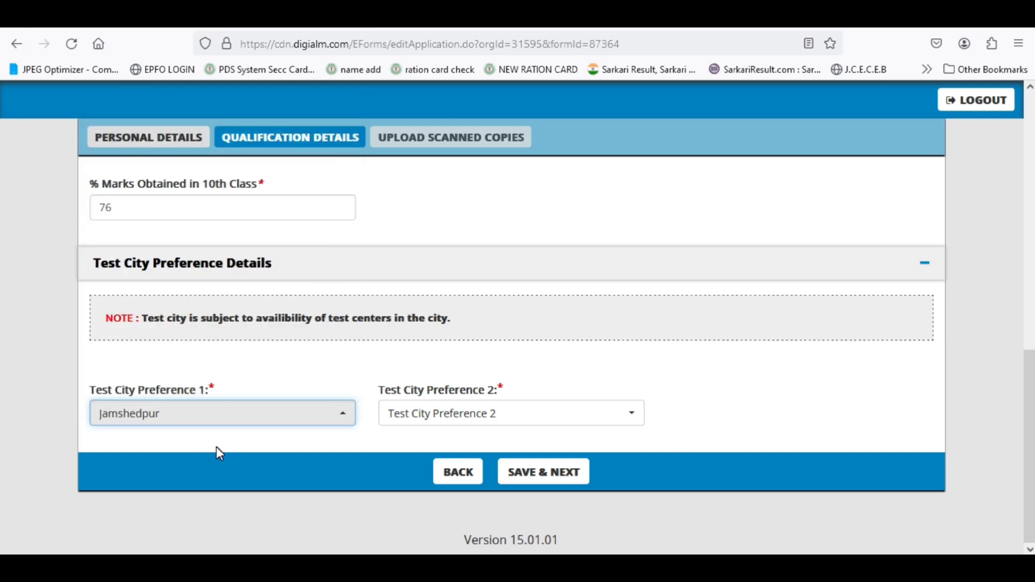
click(455, 422)
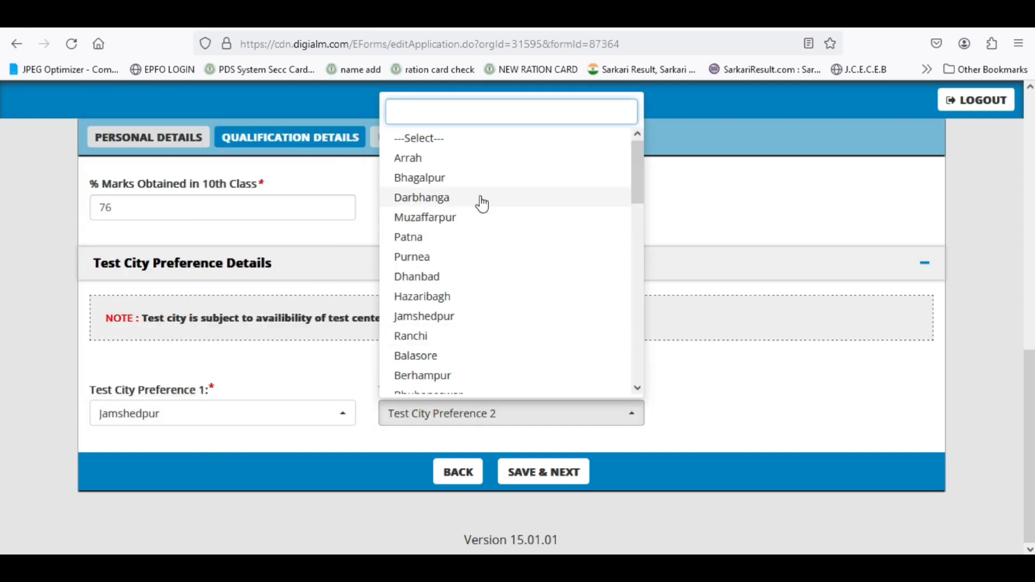
scroll(480, 210, down, 2)
scroll(486, 198, down, 7)
scroll(506, 346, up, 3)
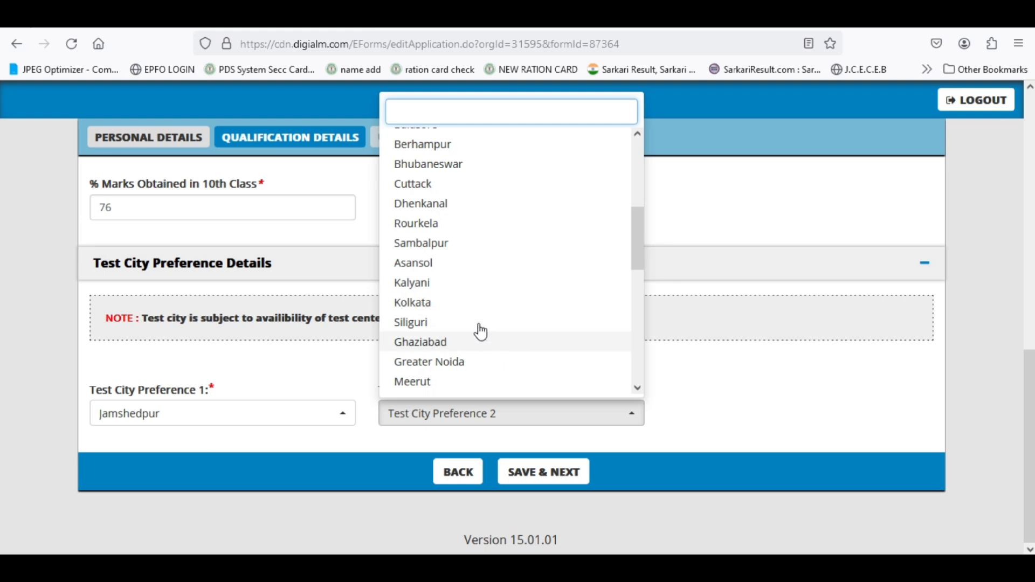
scroll(446, 189, up, 3)
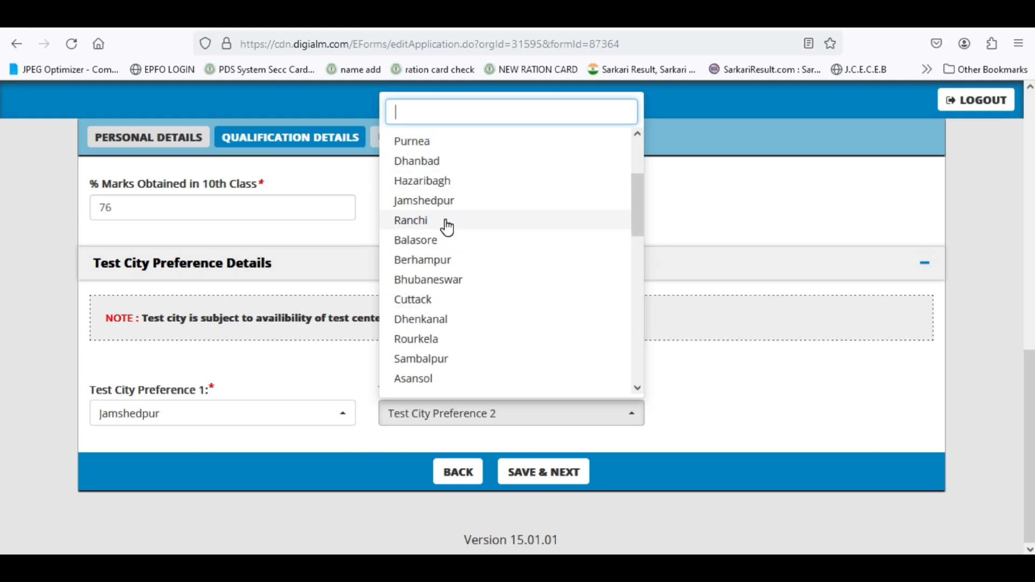
click(447, 222)
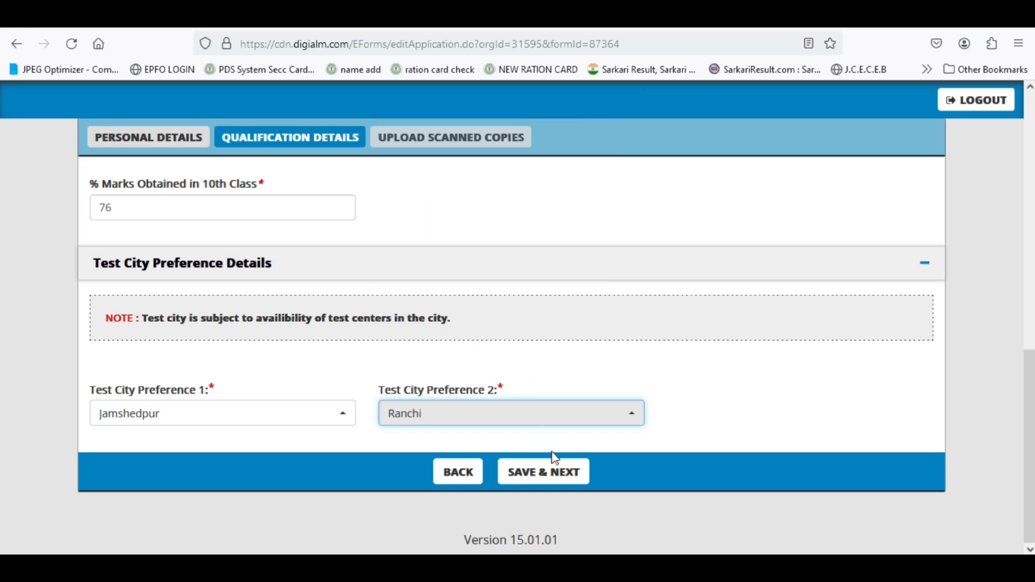
click(550, 481)
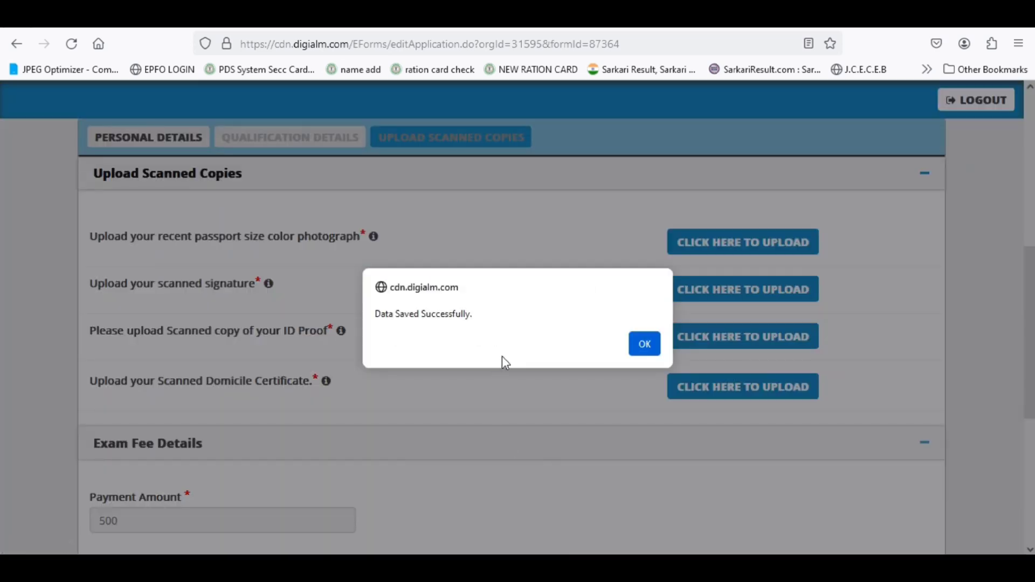
- Close the Data Saved Successfully alert and scroll to the exam fee and declaration
click(646, 346)
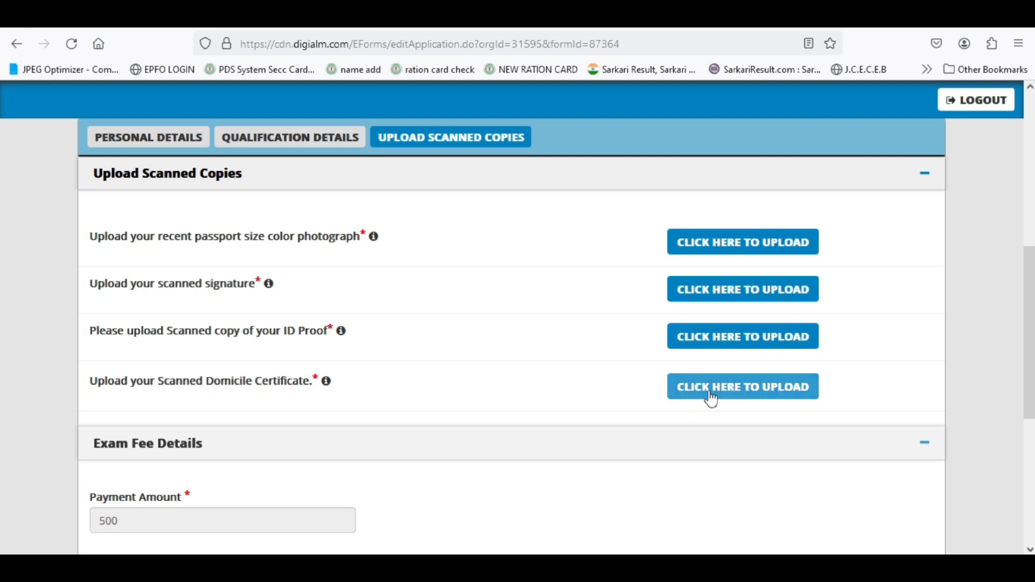
scroll(626, 409, down, 4)
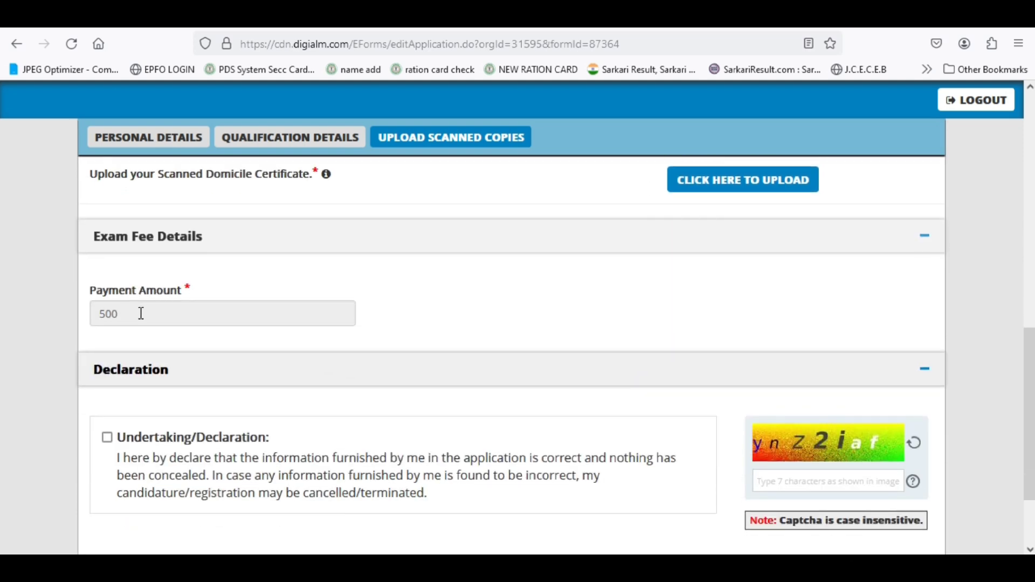
- Tick the Undertaking/Declaration checkbox, enter the captcha, and open the PREVIEW of the application
scroll(210, 309, down, 2)
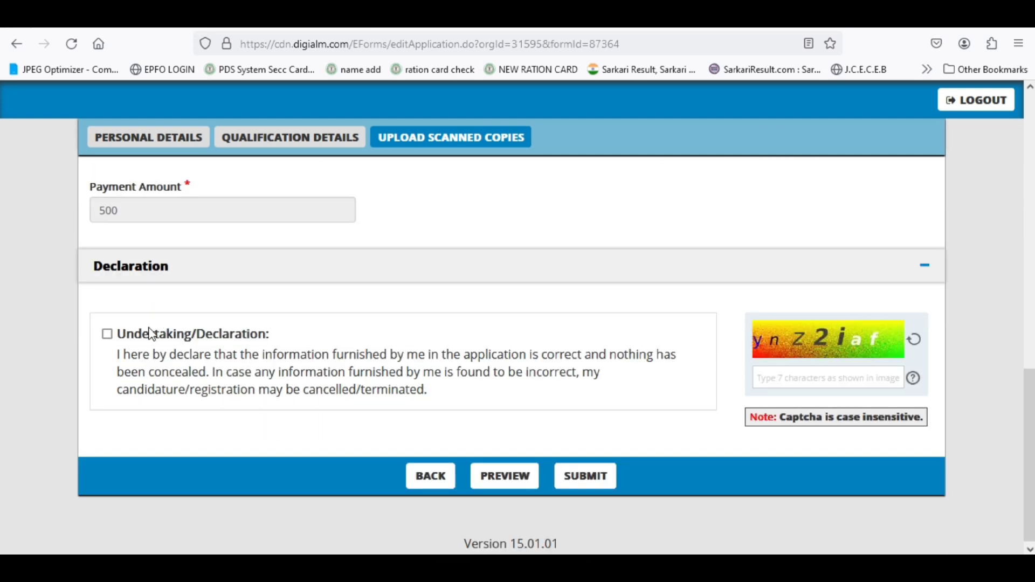
click(107, 334)
click(796, 379)
text(ynz2iaf)
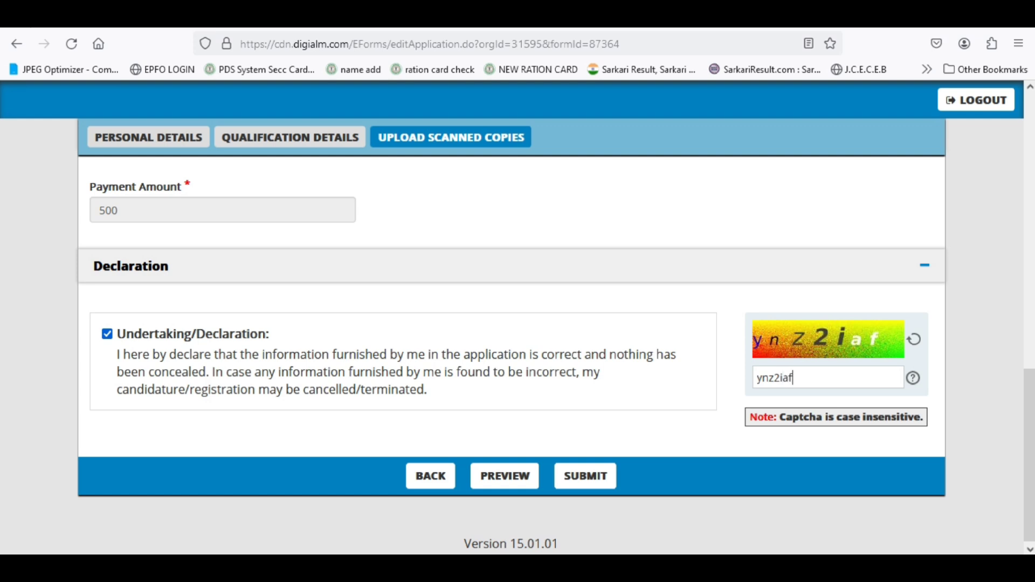
click(509, 490)
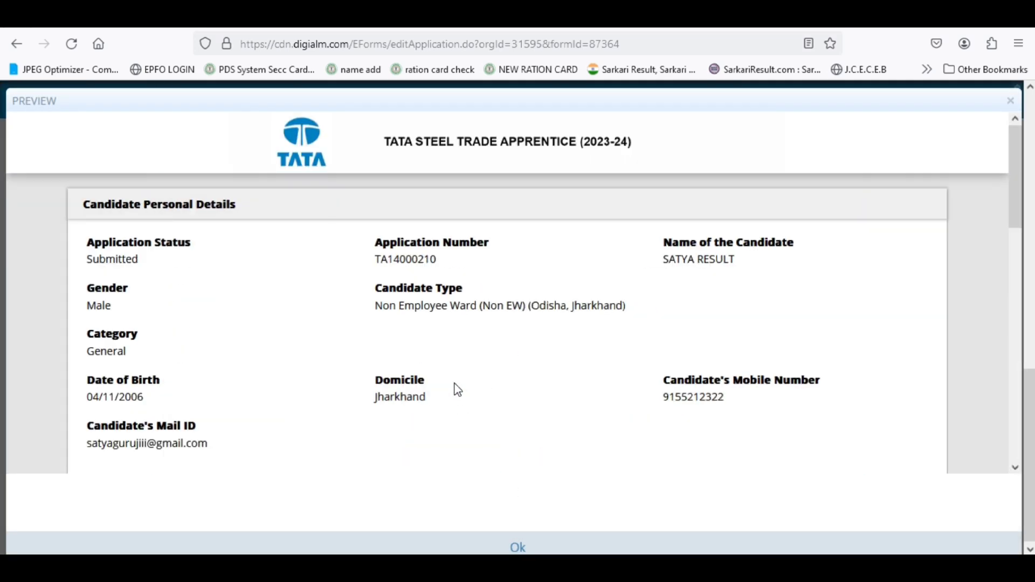
- Scroll through the application preview, then close it to return to the form
scroll(458, 389, down, 15)
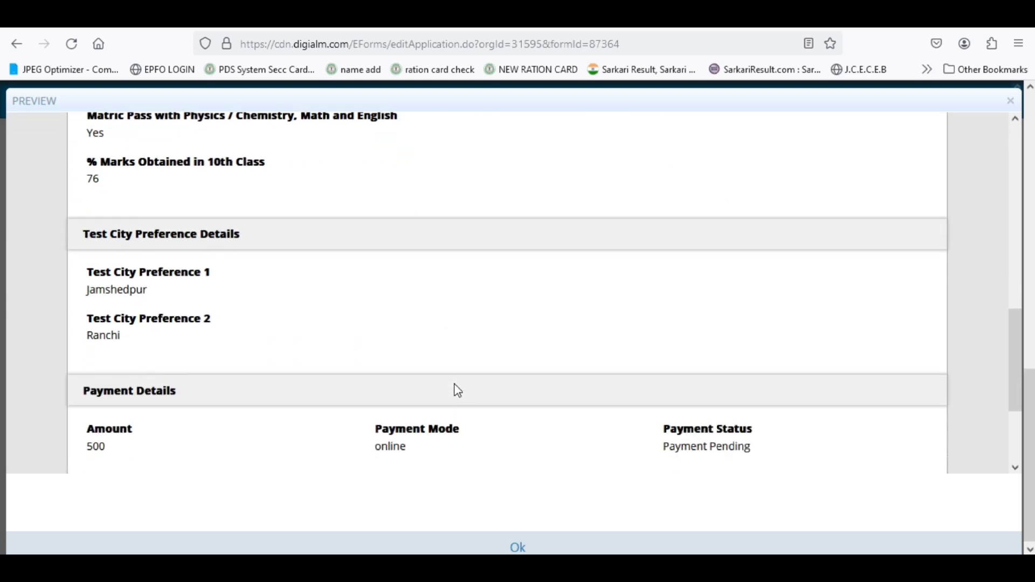
scroll(456, 383, up, 15)
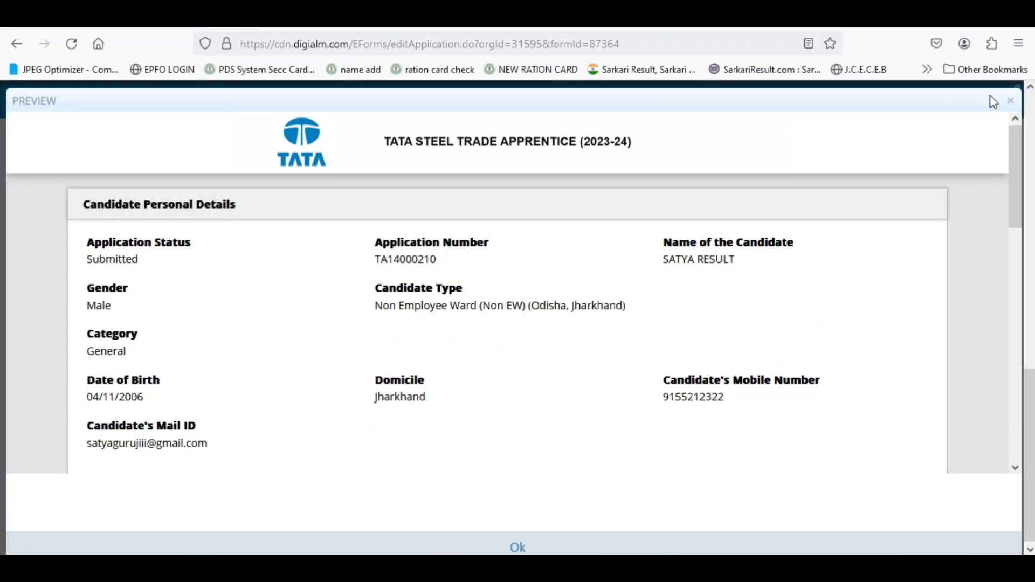
click(1010, 101)
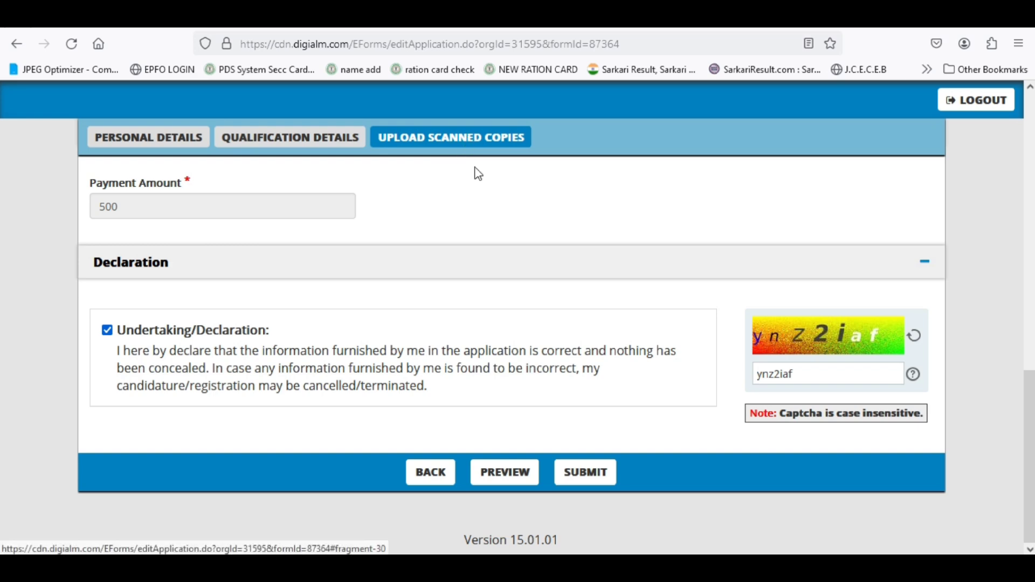
- Attempt SUBMIT, view the uploaded photograph, close it, and return to the Declaration section
click(582, 481)
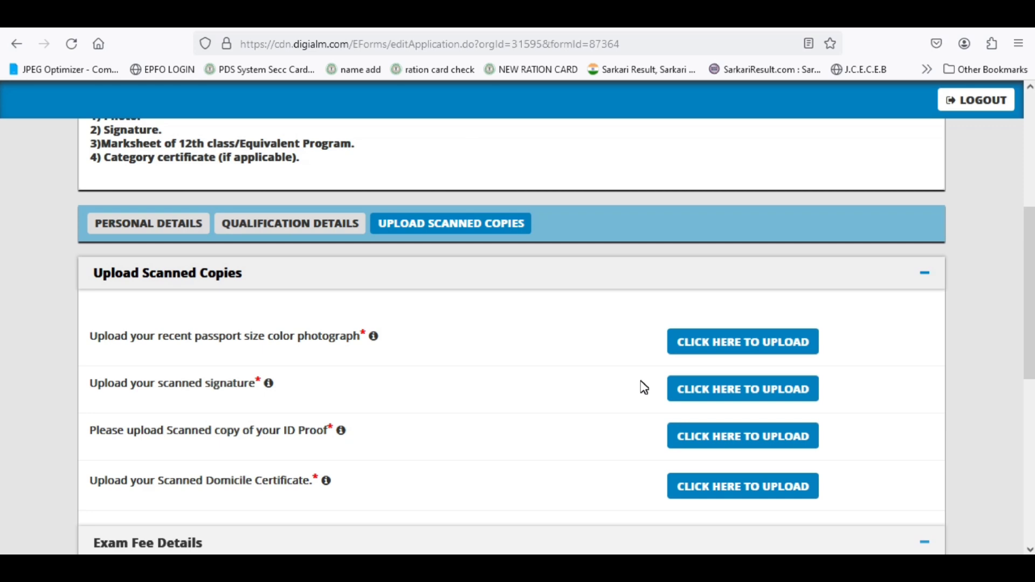
click(742, 341)
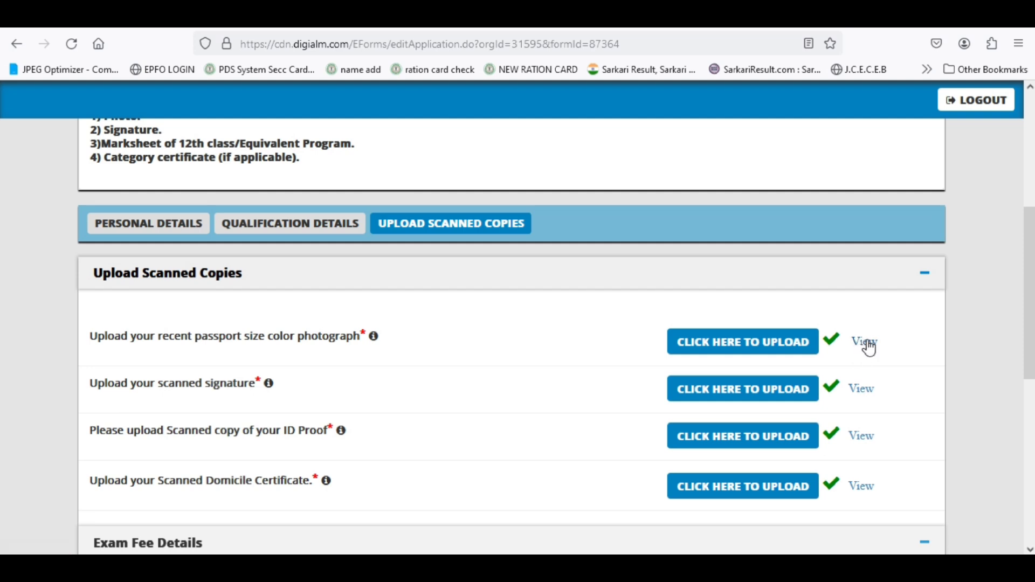
click(866, 342)
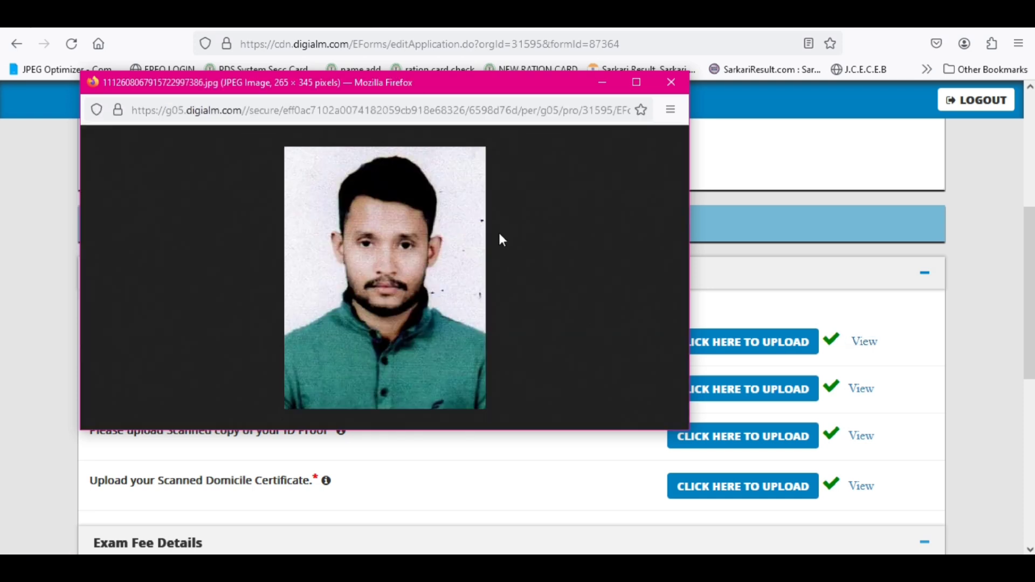
click(670, 81)
scroll(765, 396, down, 3)
scroll(765, 396, down, 5)
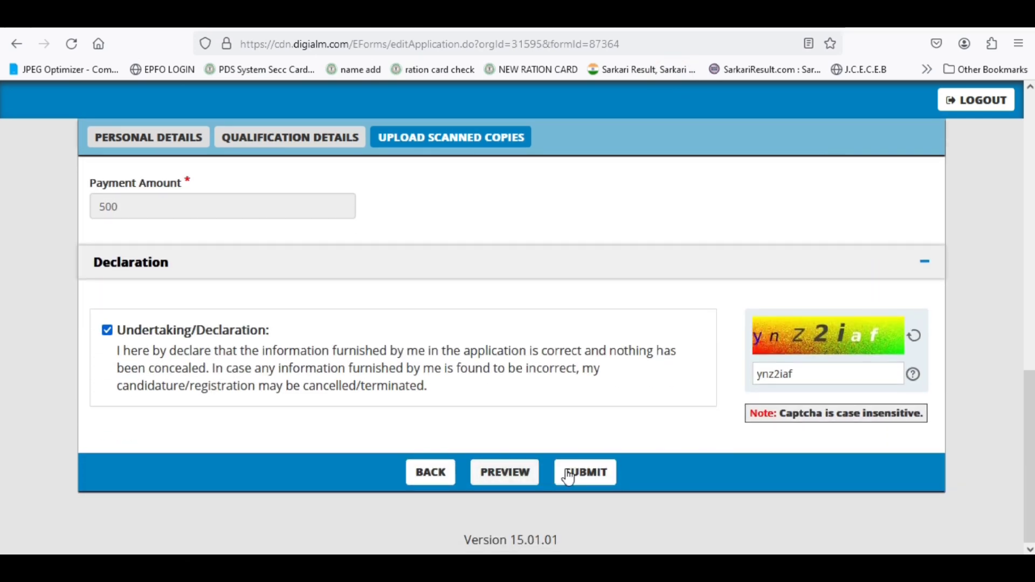
- Review and close the application preview, then attempt SUBMIT, triggering the 'view Signature' alert
click(499, 478)
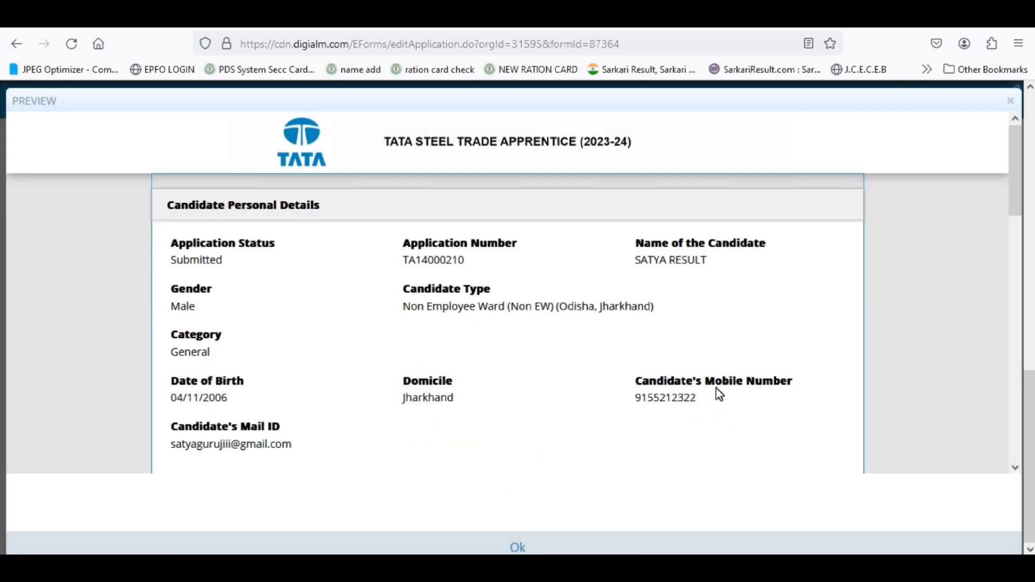
scroll(716, 388, down, 15)
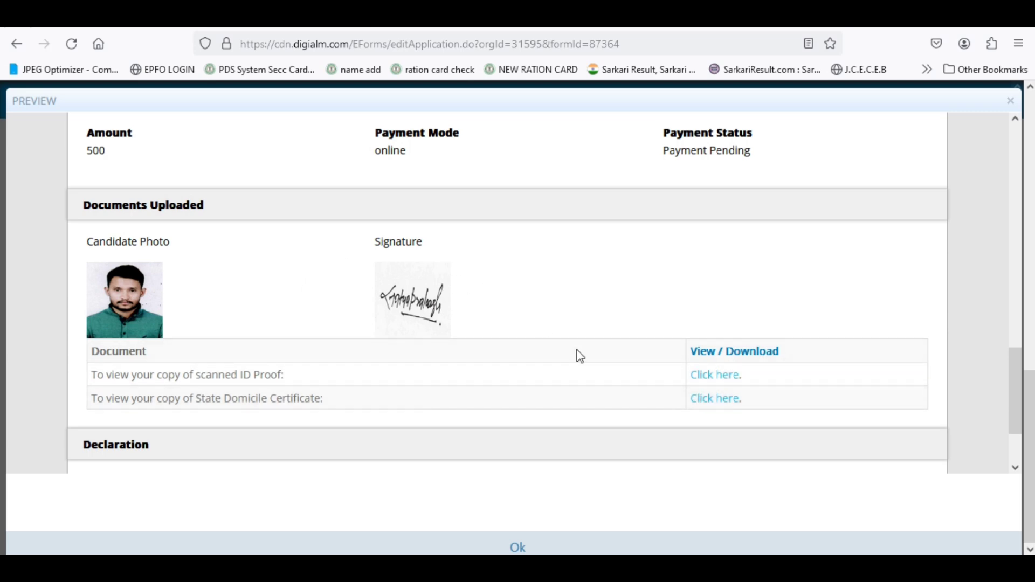
scroll(582, 358, up, 15)
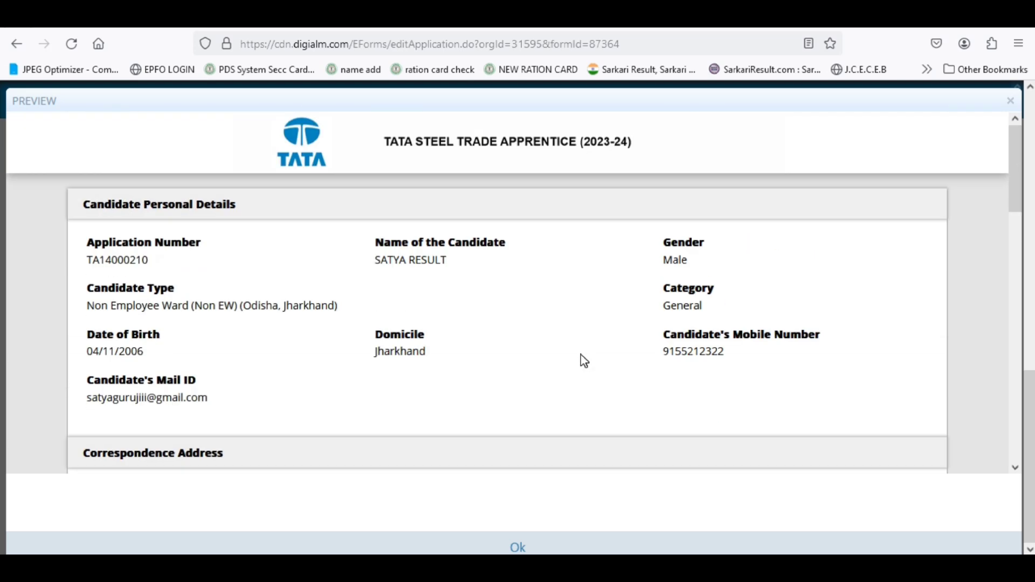
click(1010, 101)
click(585, 478)
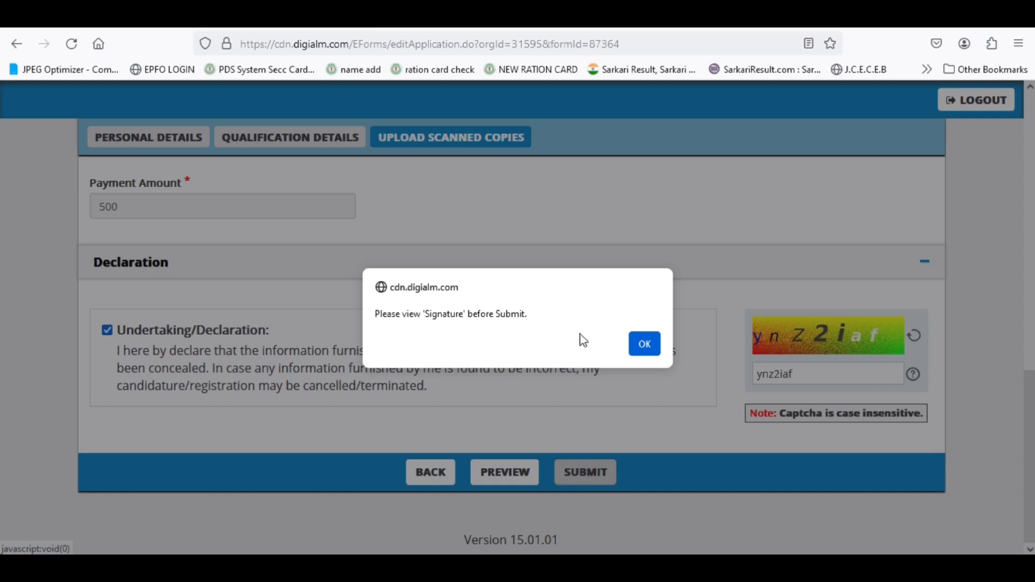
- Dismiss the alert, then view the uploaded signature image and close it
click(645, 345)
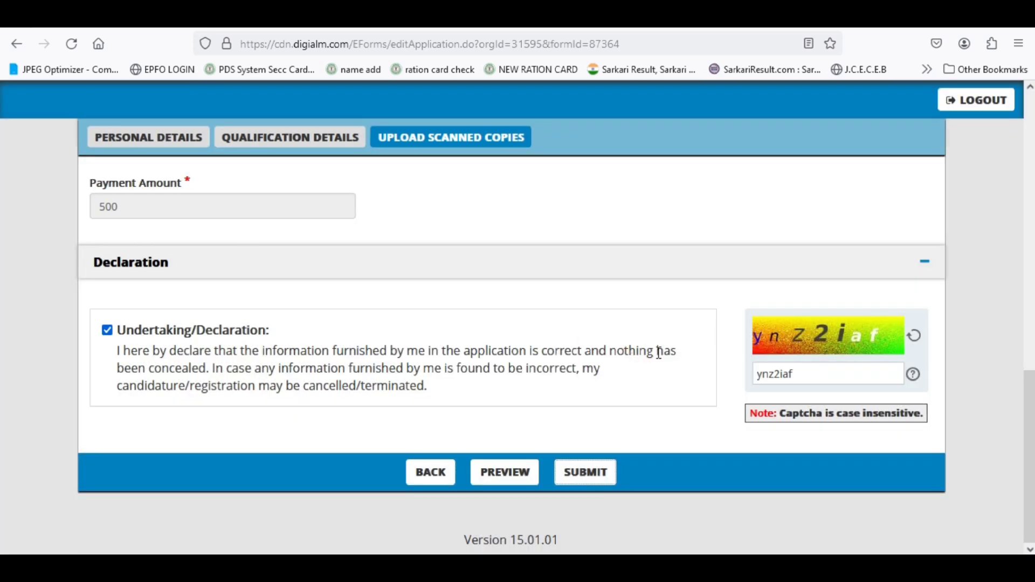
scroll(688, 405, up, 4)
scroll(691, 405, up, 2)
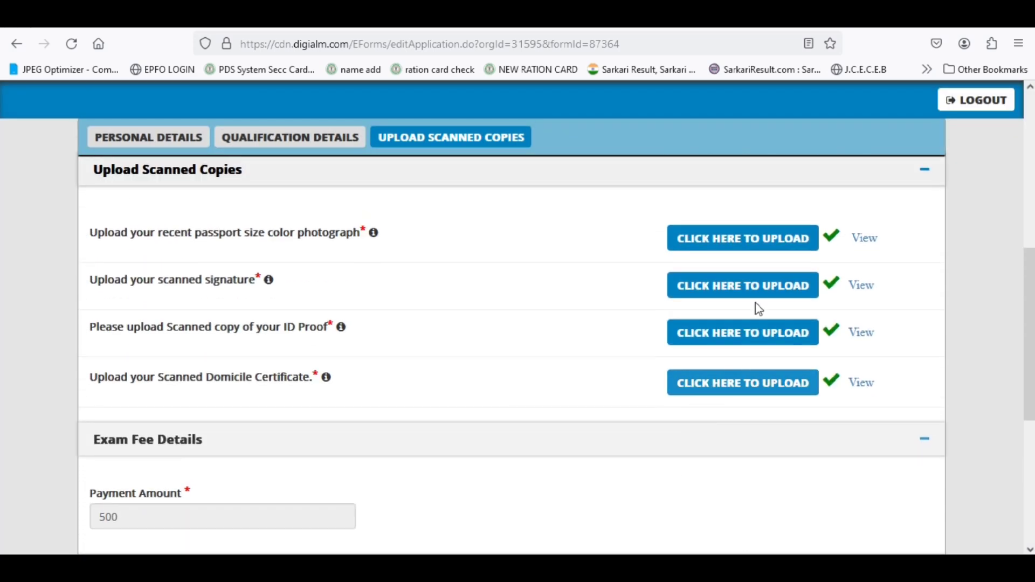
click(863, 288)
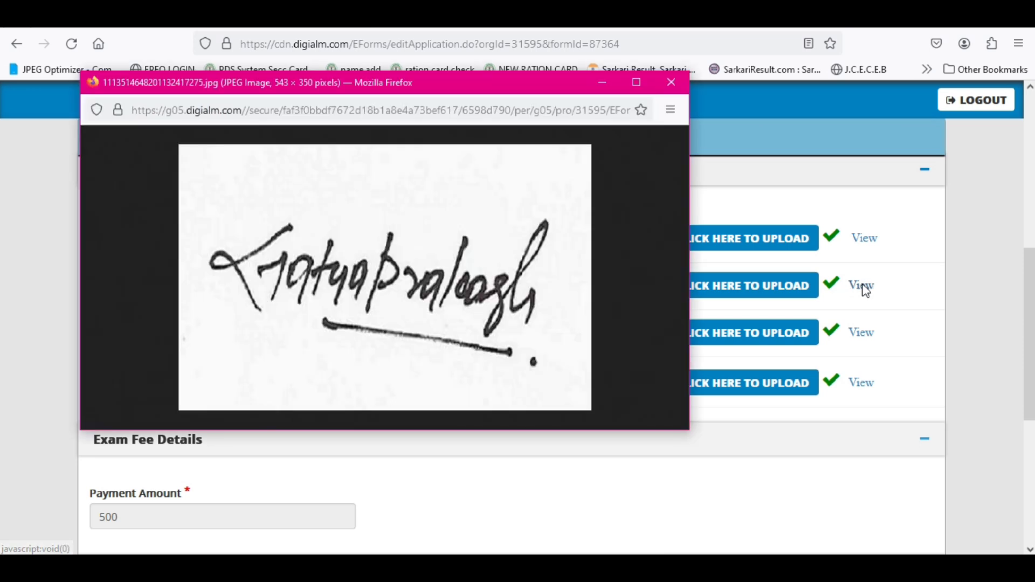
click(671, 82)
- Submit the application and confirm with OK to reach the CCAvenue payment page
scroll(604, 372, down, 6)
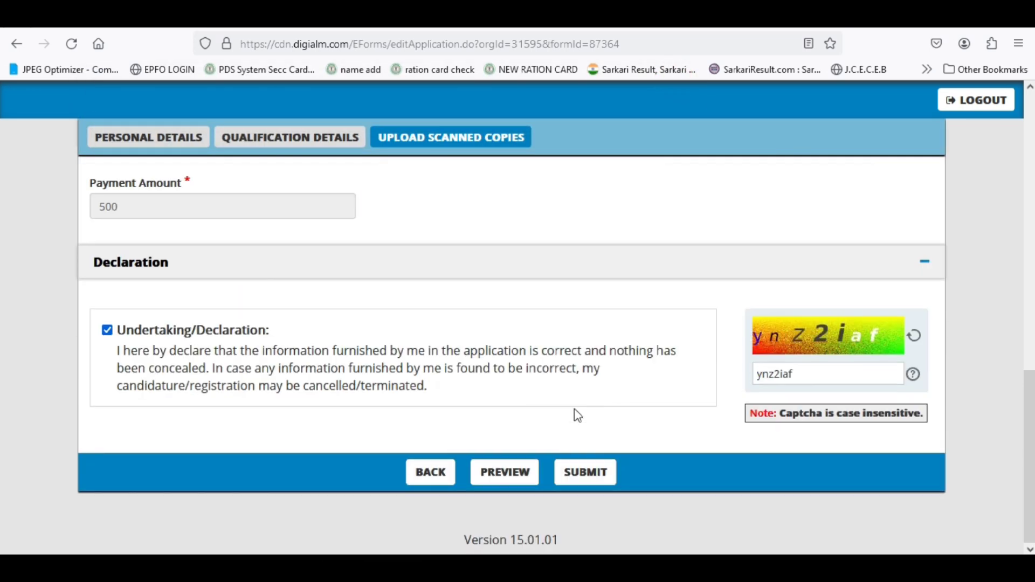
click(583, 477)
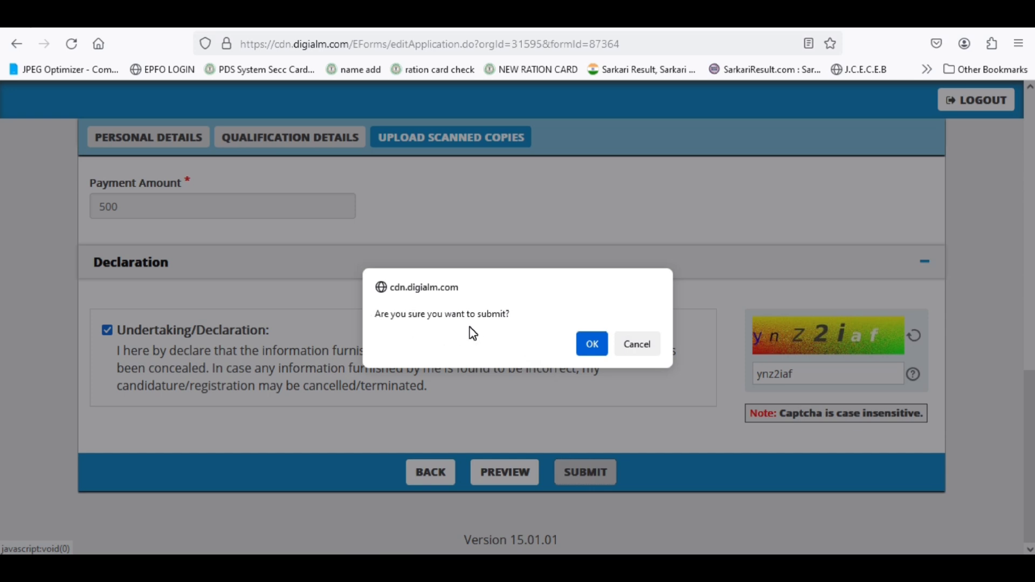
click(592, 355)
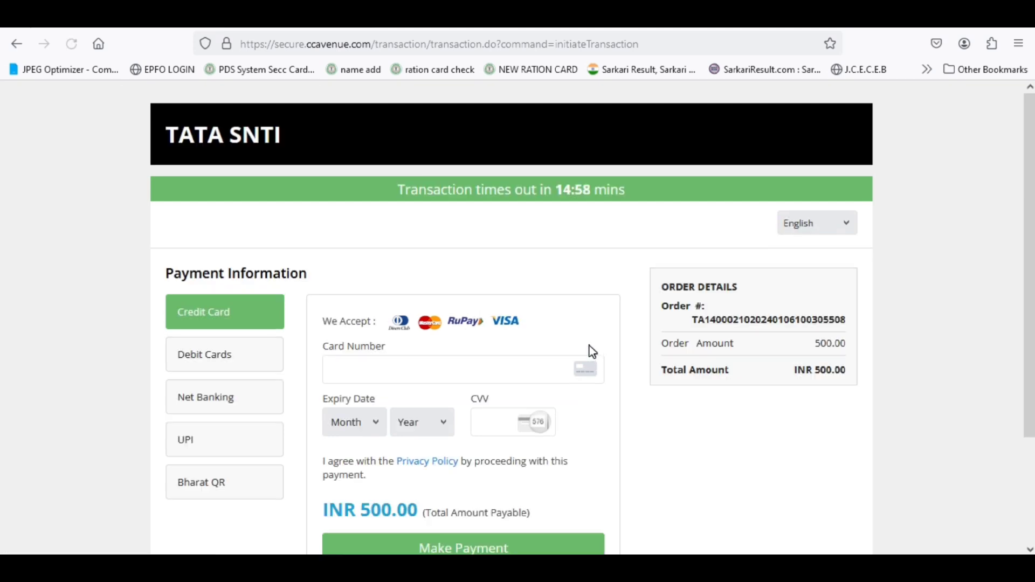
- Look through the Debit Card, Credit Card and UPI payment options
scroll(244, 334, down, 2)
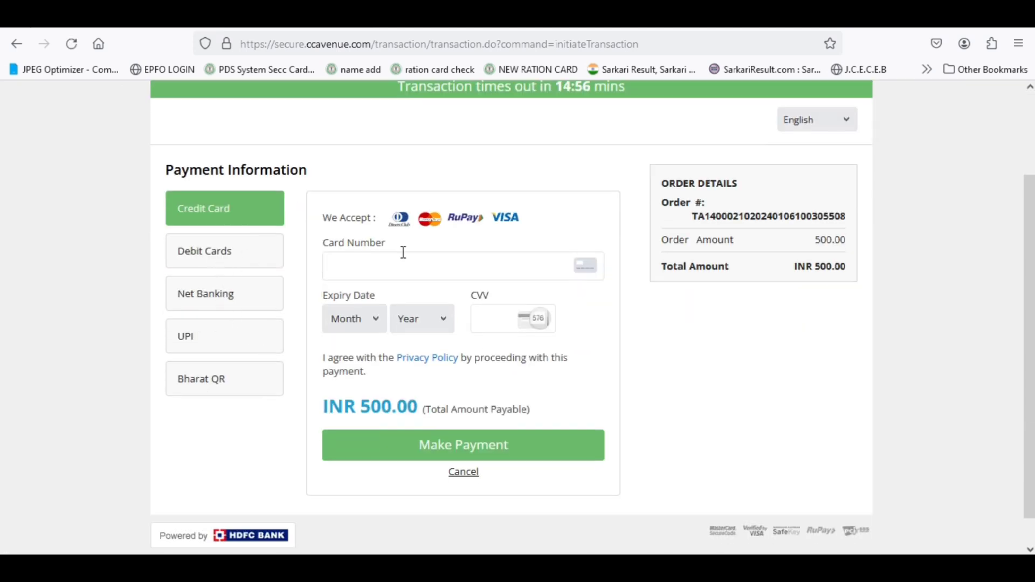
click(231, 256)
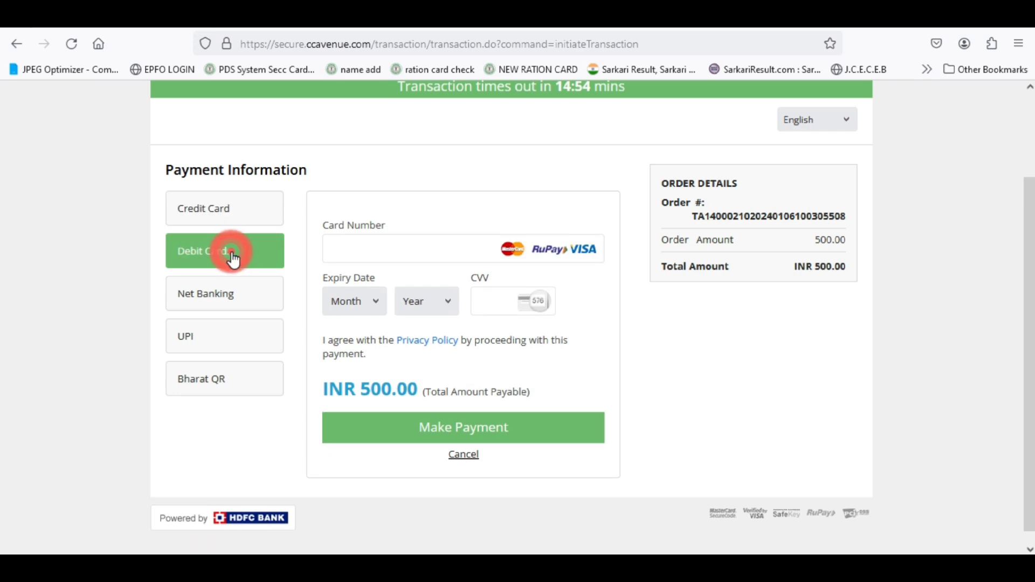
click(217, 216)
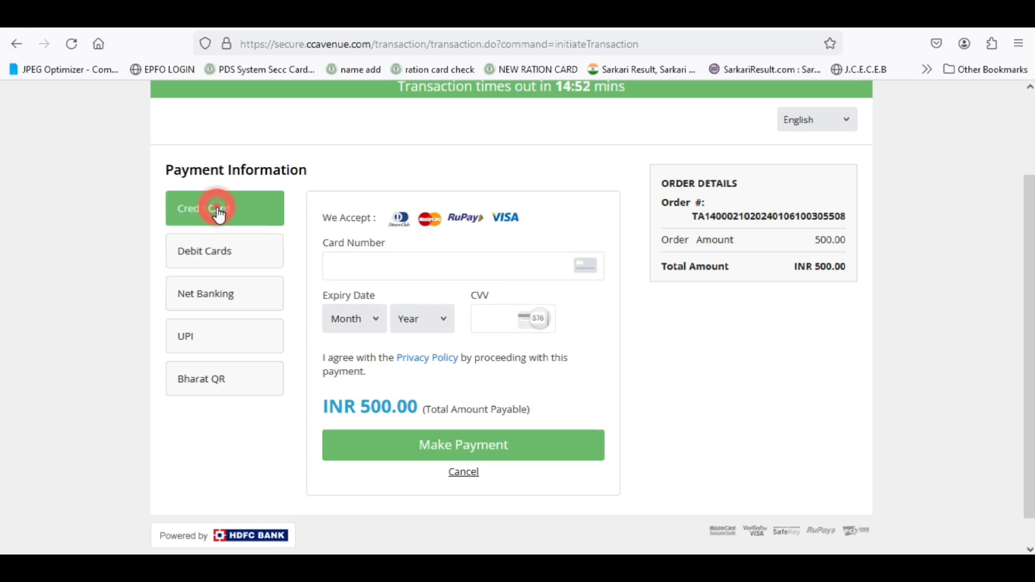
click(190, 335)
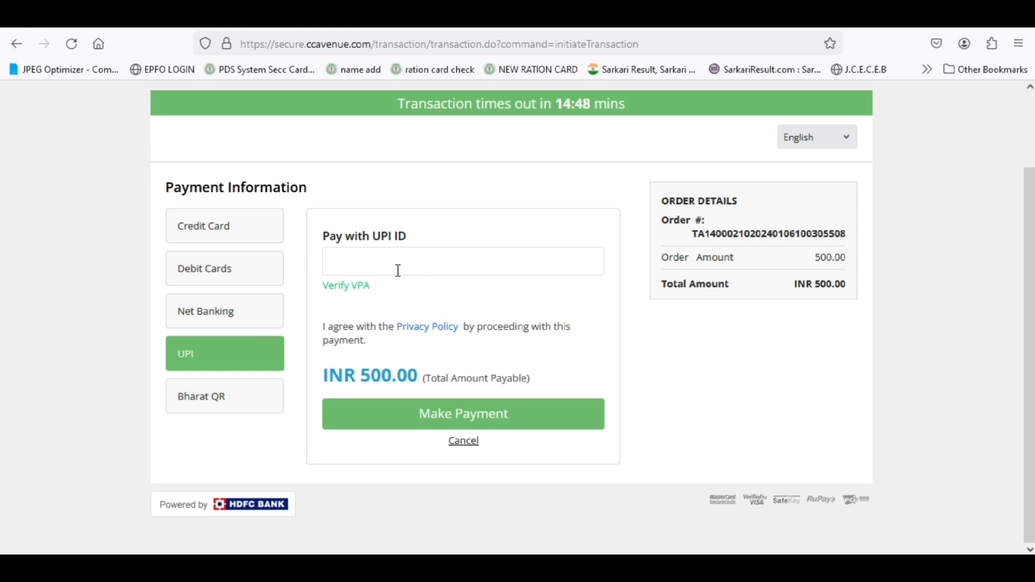
- Select Bharat QR and scroll to display the QR code for INR 500.00
click(209, 399)
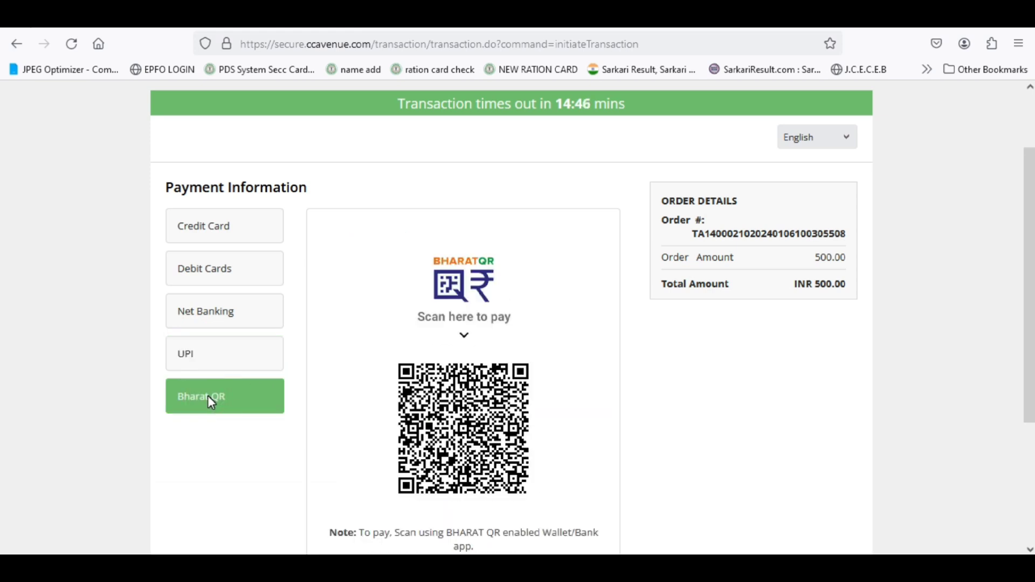
scroll(597, 427, down, 2)
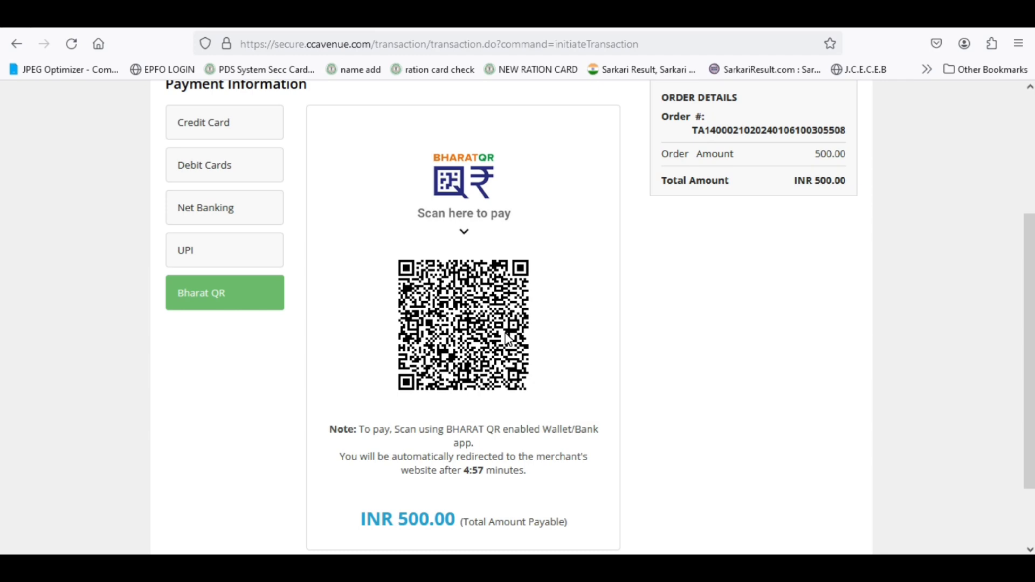
scroll(506, 338, down, 2)
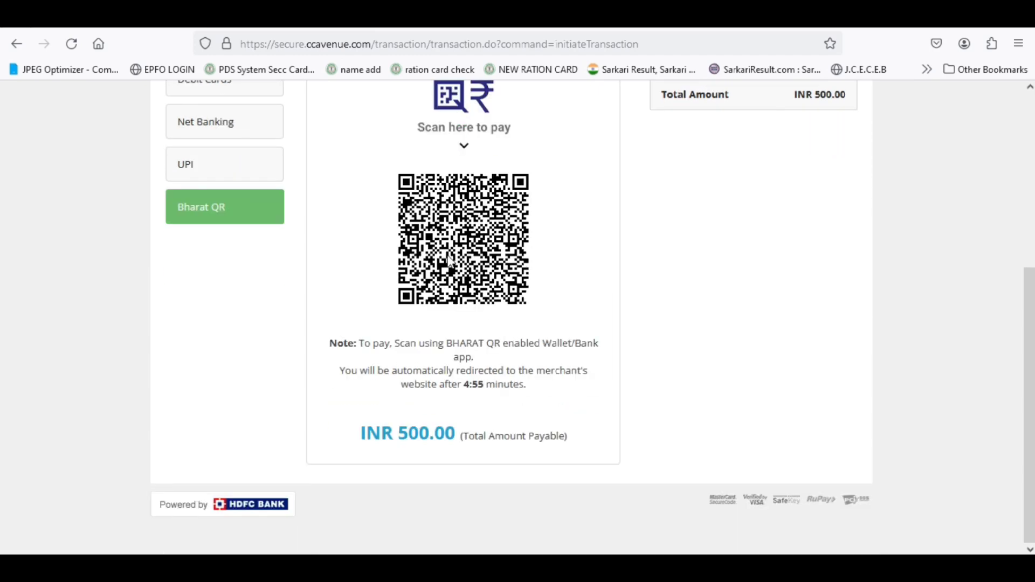
scroll(535, 428, up, 5)
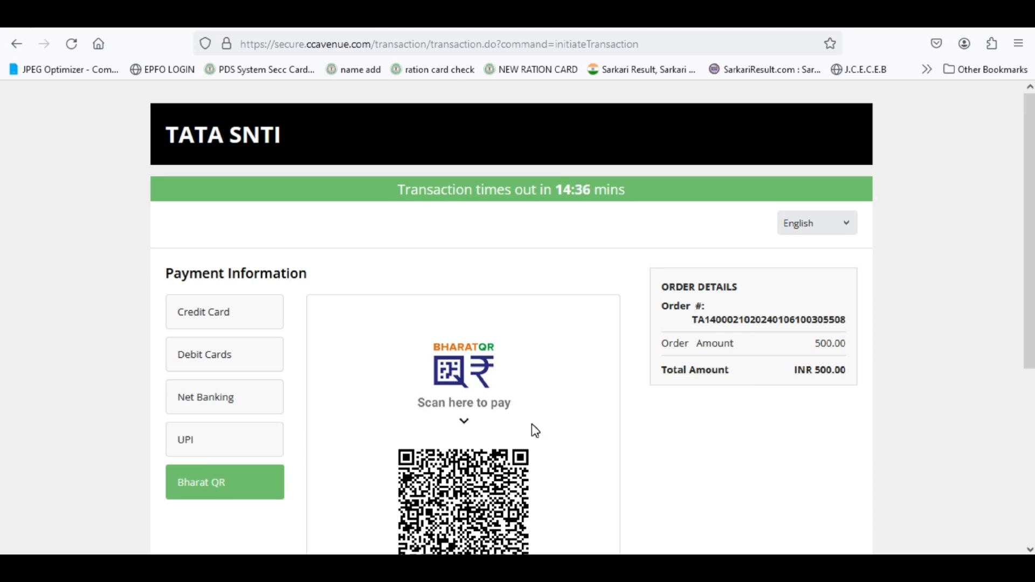
scroll(536, 430, down, 4)
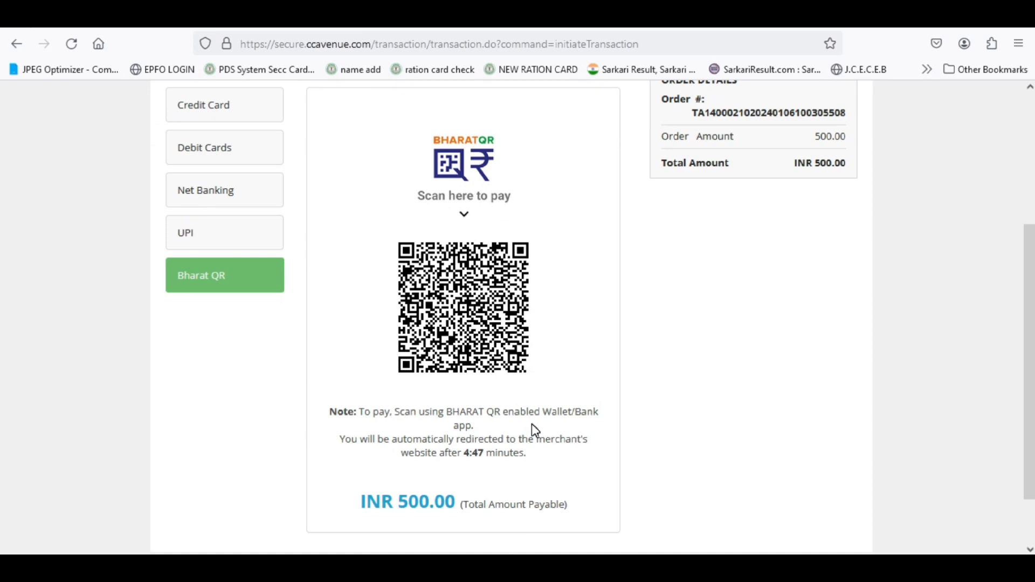
scroll(535, 430, down, 1)
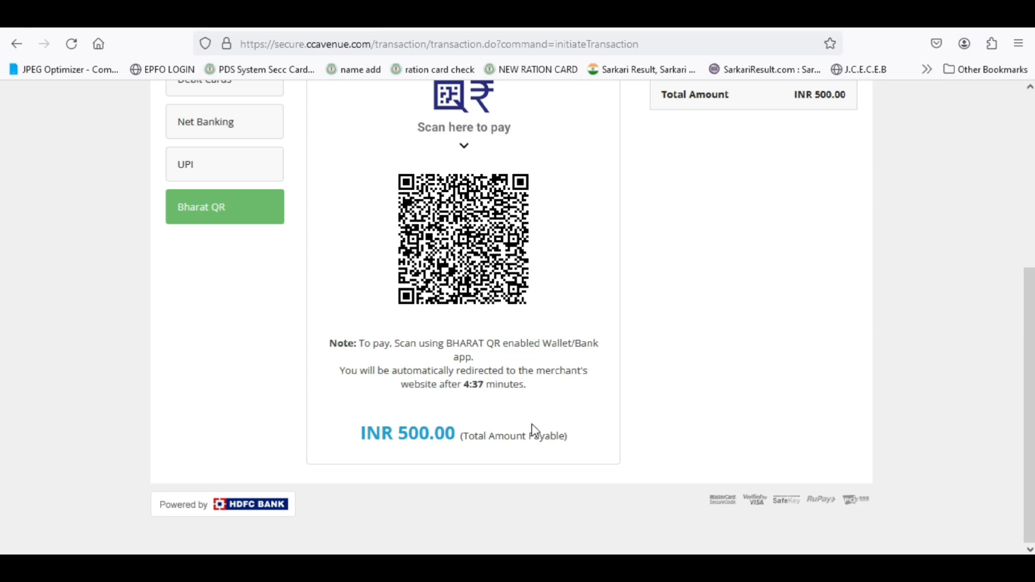
scroll(534, 431, up, 4)
scroll(533, 431, down, 2)
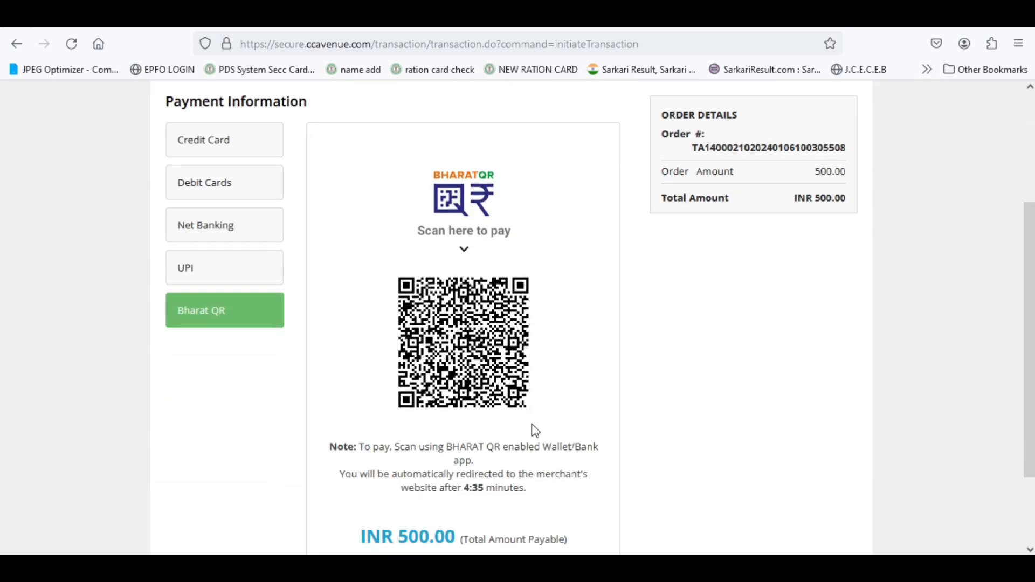